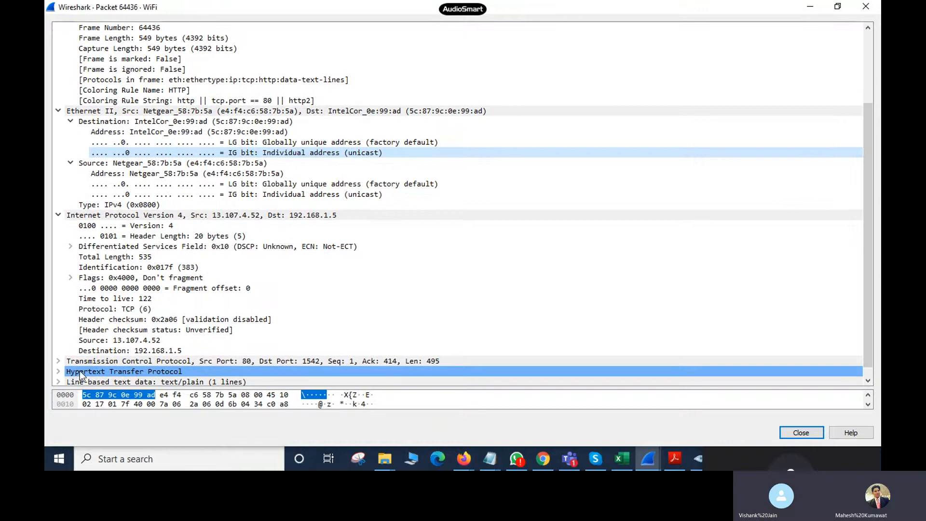
- Expand the Hypertext Transfer Protocol and Line-based text data sections in the details of packet 64436
left_click(58, 371)
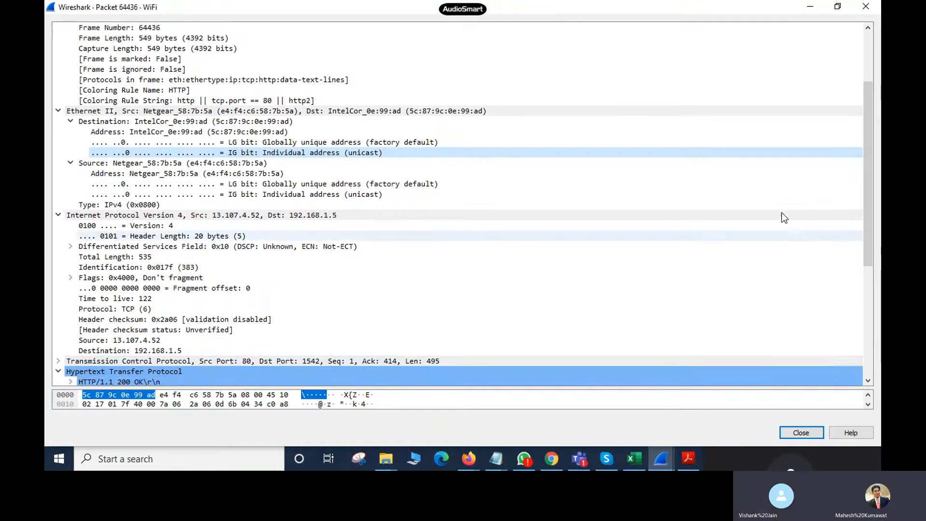
left_click_drag(868, 228, 869, 352)
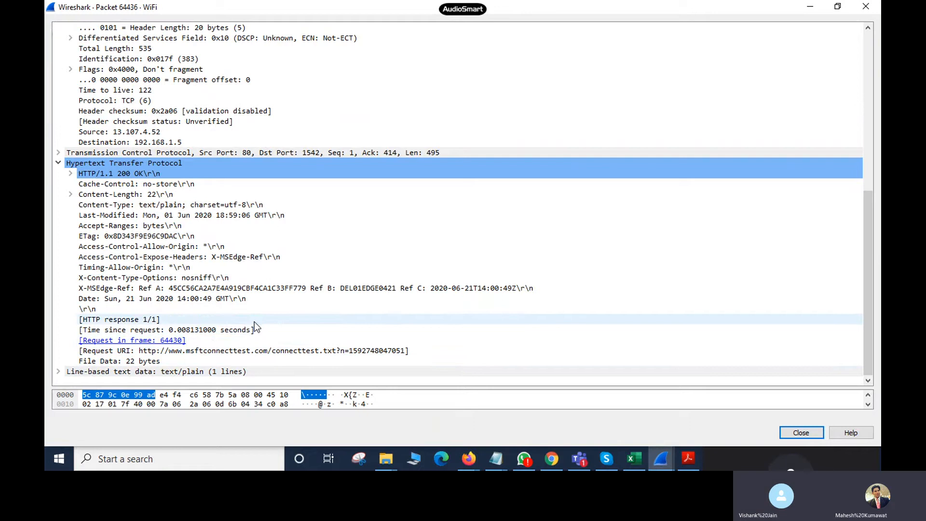
left_click(59, 373)
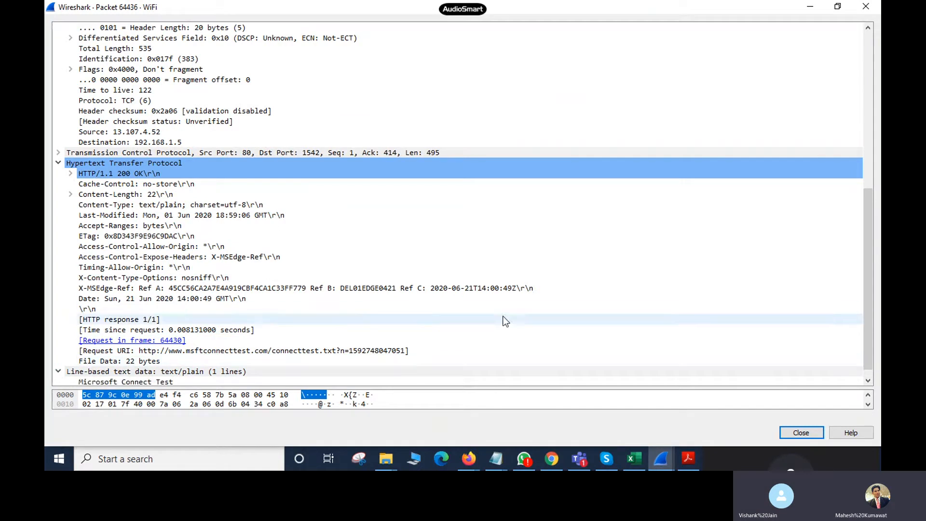
scroll(864, 261, "down", 1)
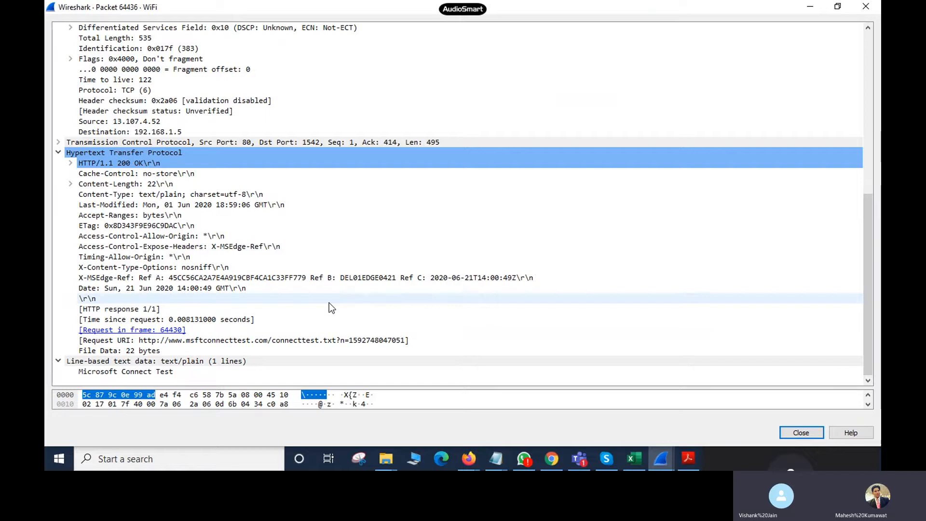
- Examine the HTTP response header fields, including Date, Timing-Allow-Origin, Accept-Ranges, Last-Modified and X-MSEdge-Ref, and expand Content-Length
left_click(221, 292)
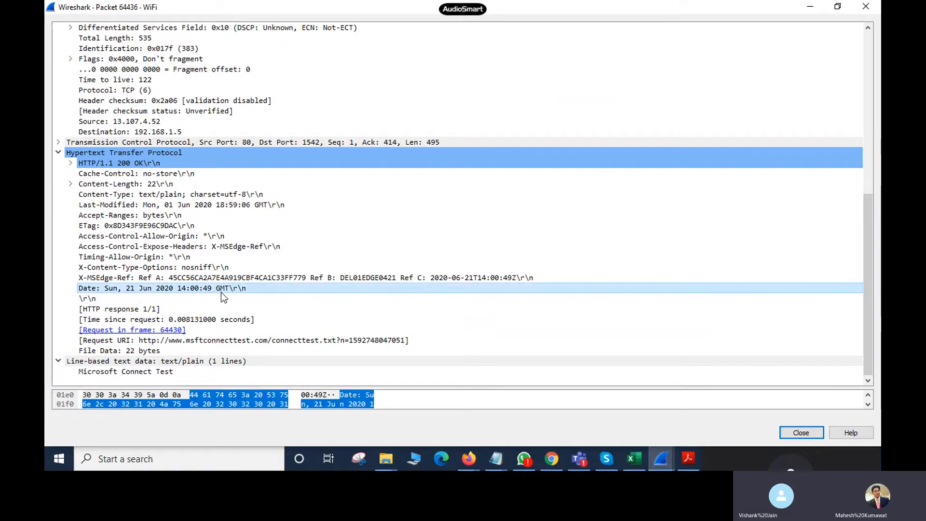
left_click(163, 256)
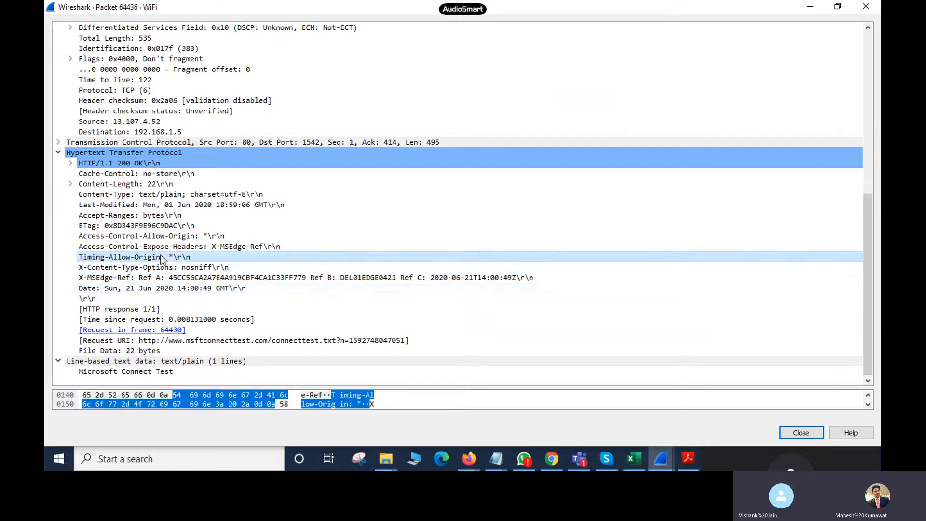
left_click(161, 236)
left_click(155, 216)
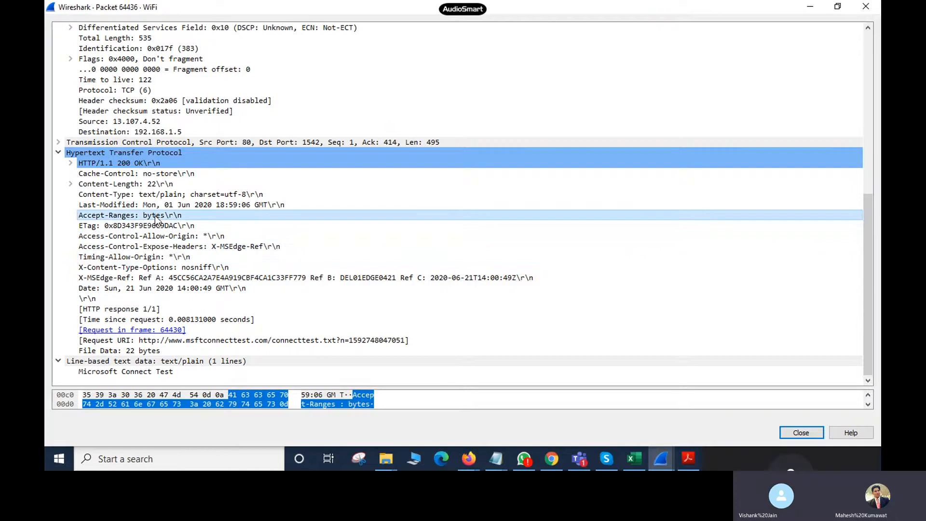
left_click(155, 206)
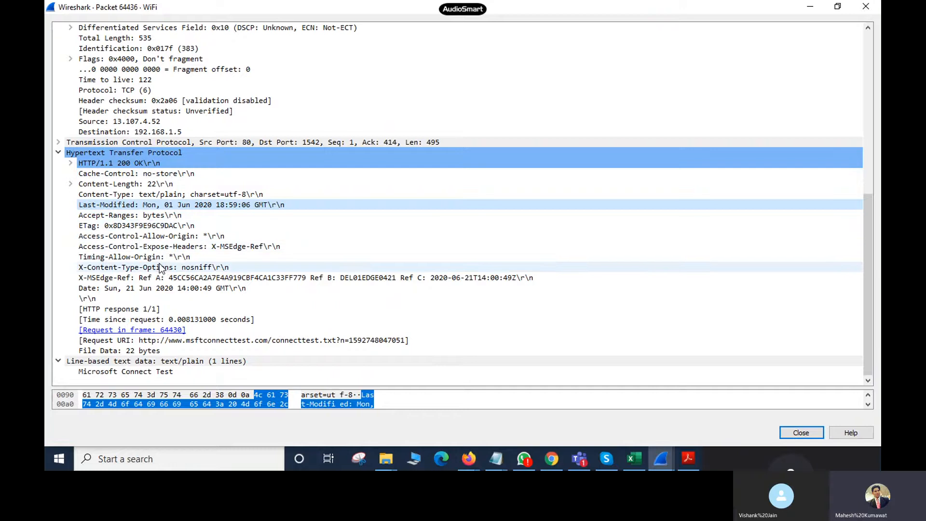
left_click(160, 279)
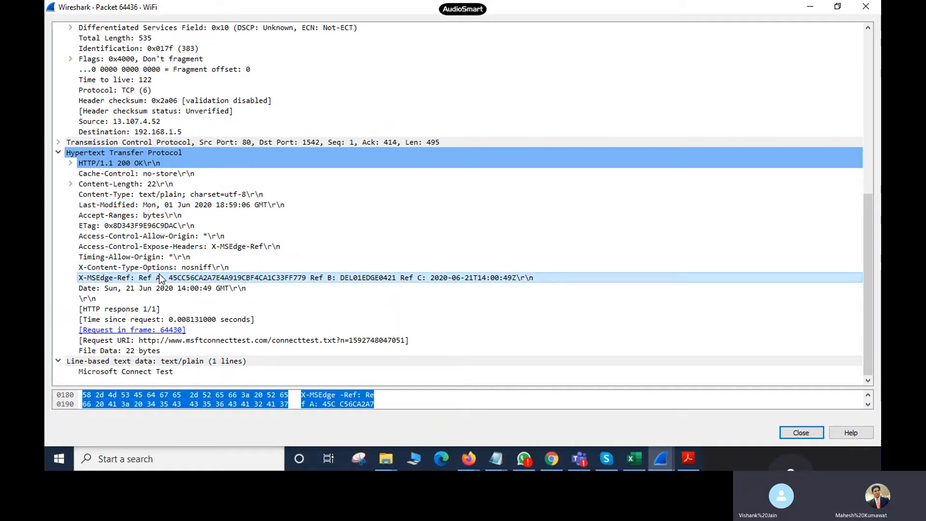
left_click(158, 289)
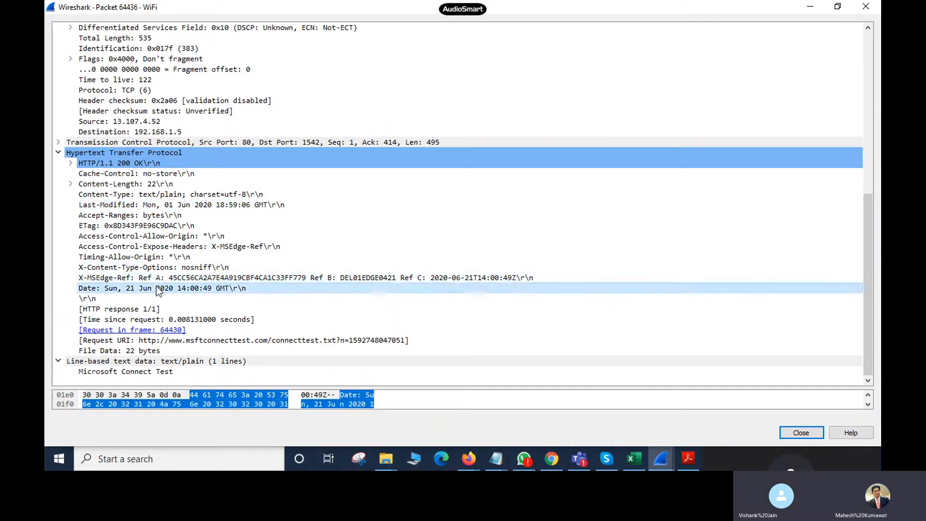
left_click(114, 309)
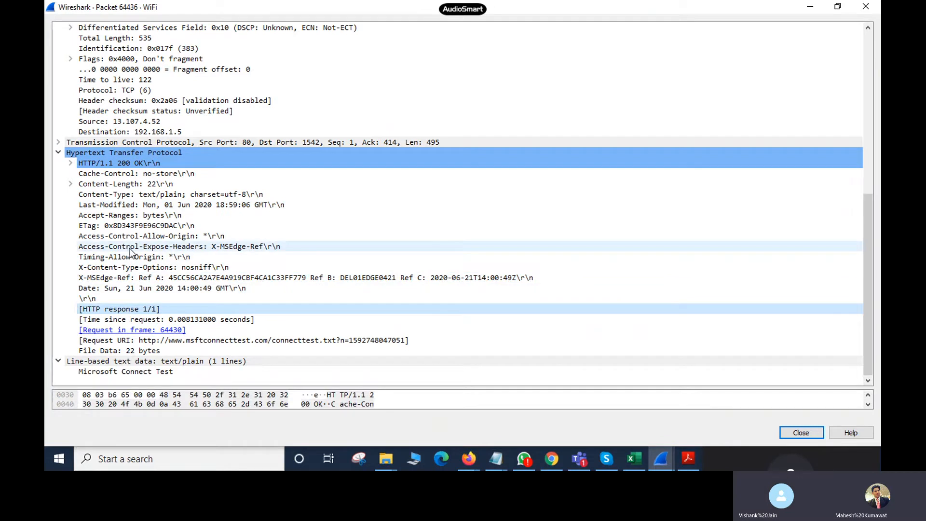
left_click(71, 185)
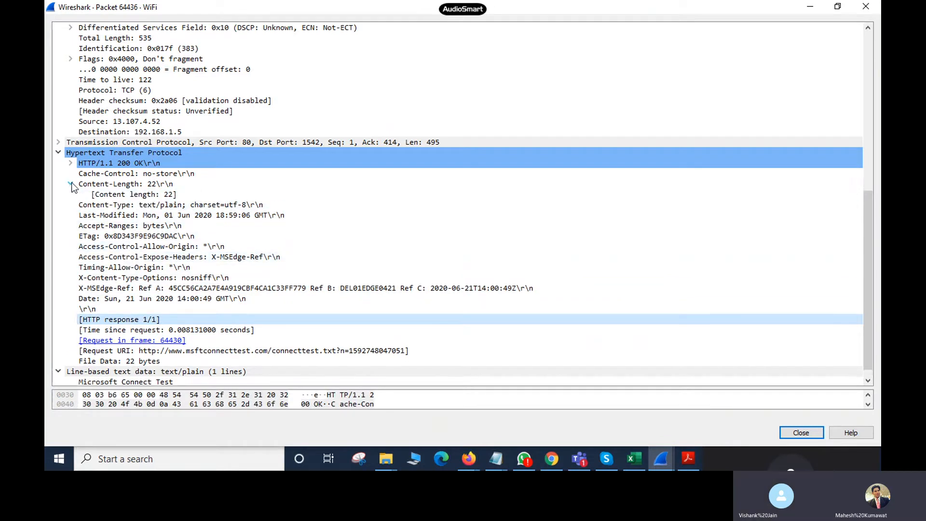
left_click(114, 197)
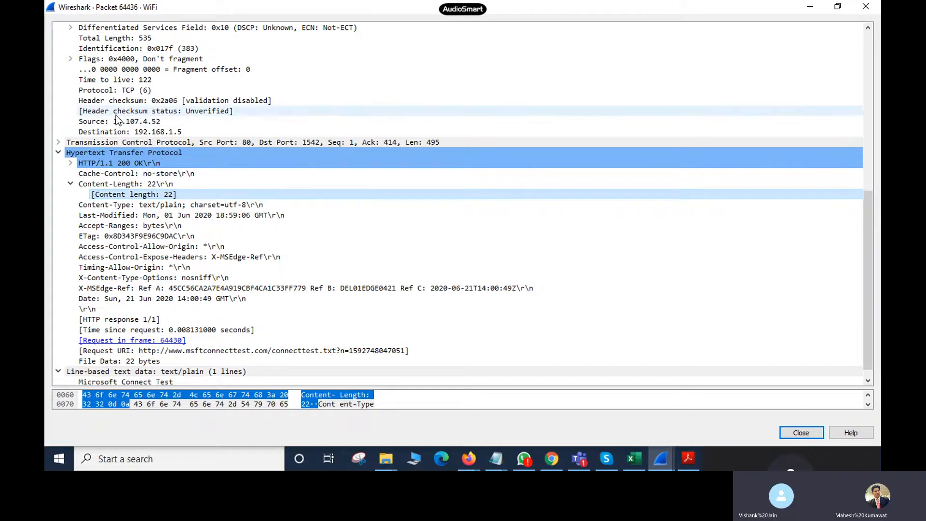
- Examine the IPv4 header's destination, header checksum, time to live, fragment offset and flags fields
left_click(122, 131)
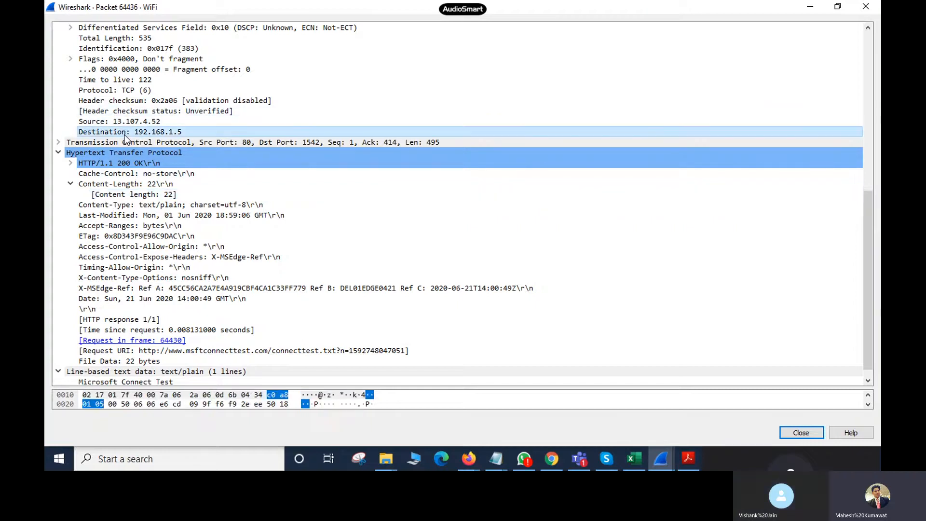
left_click(126, 100)
left_click(124, 81)
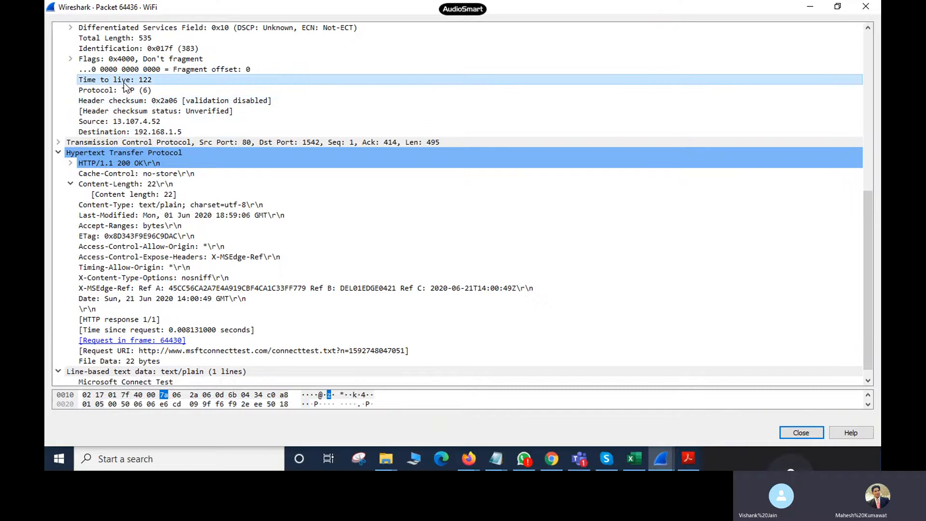
left_click(177, 71)
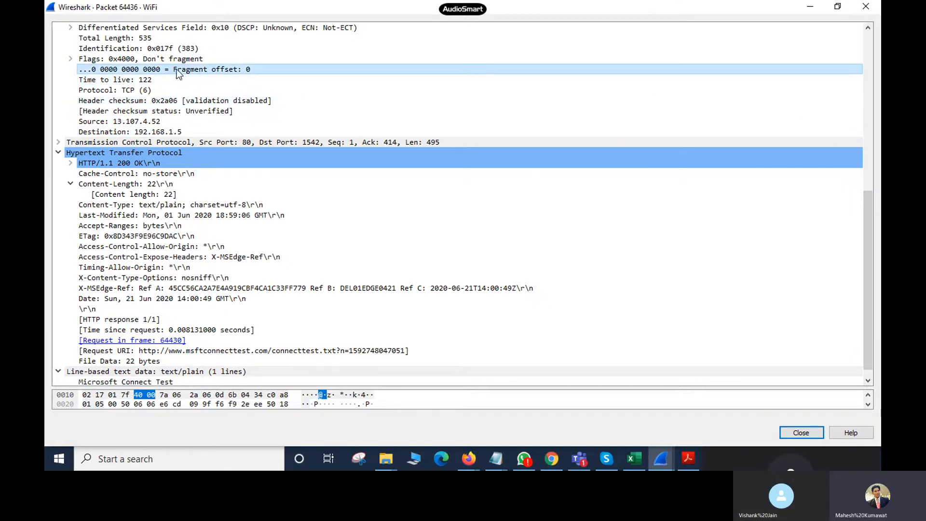
left_click(174, 63)
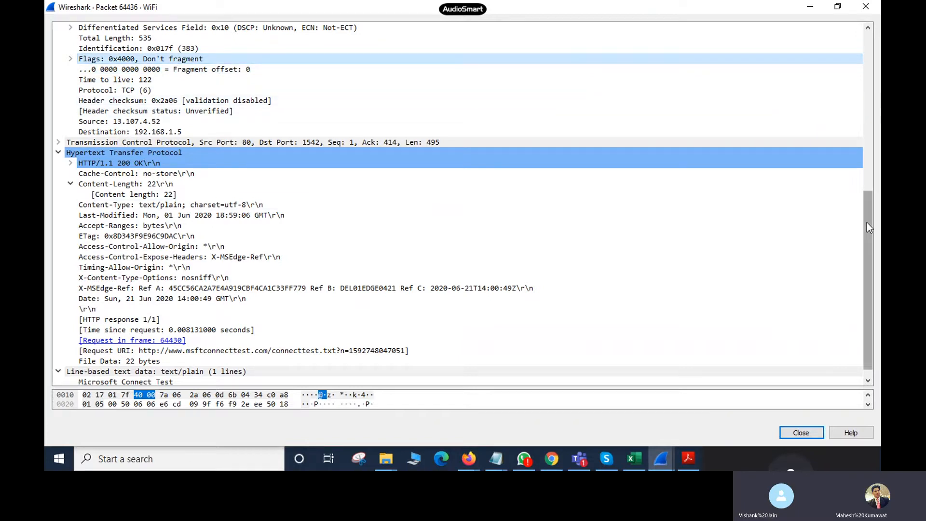
- Examine the frame's coloring rule and protocol fields and the Ethernet II source address, and close the packet window
left_click_drag(867, 222, 860, 41)
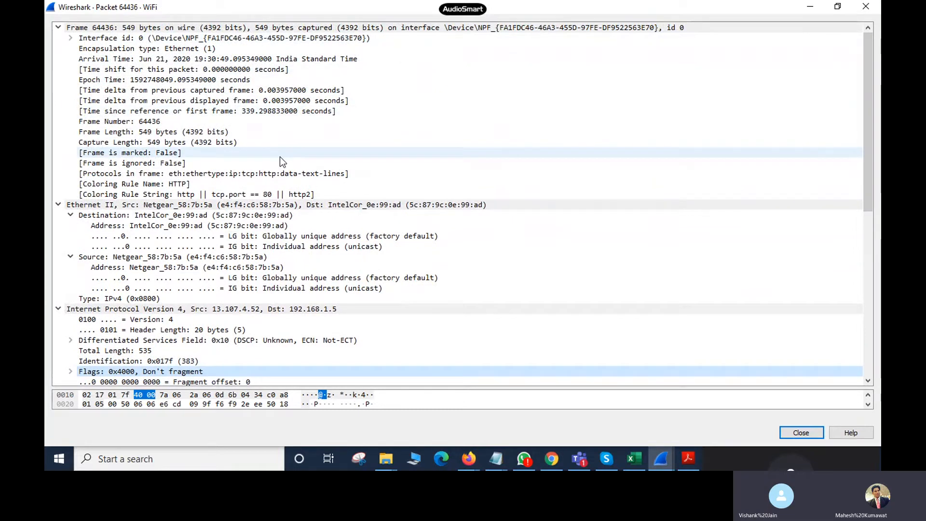
left_click(239, 196)
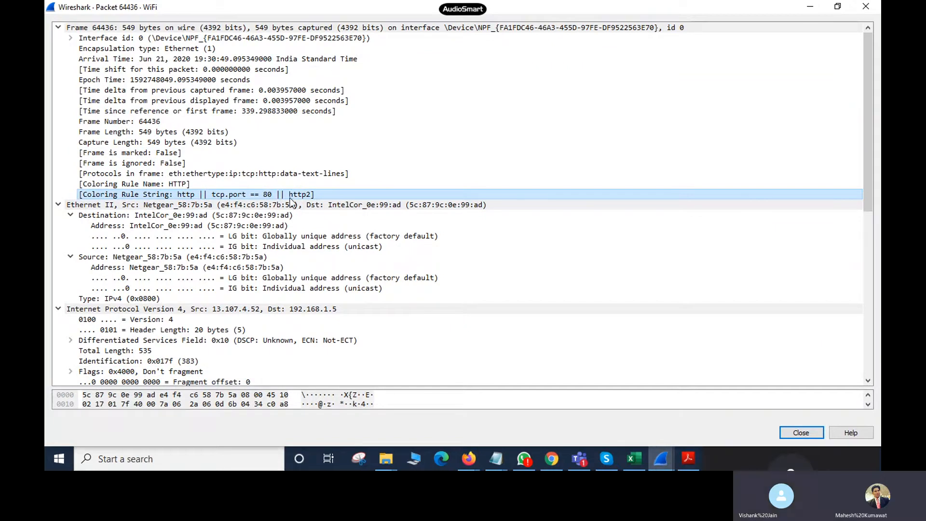
left_click(168, 208)
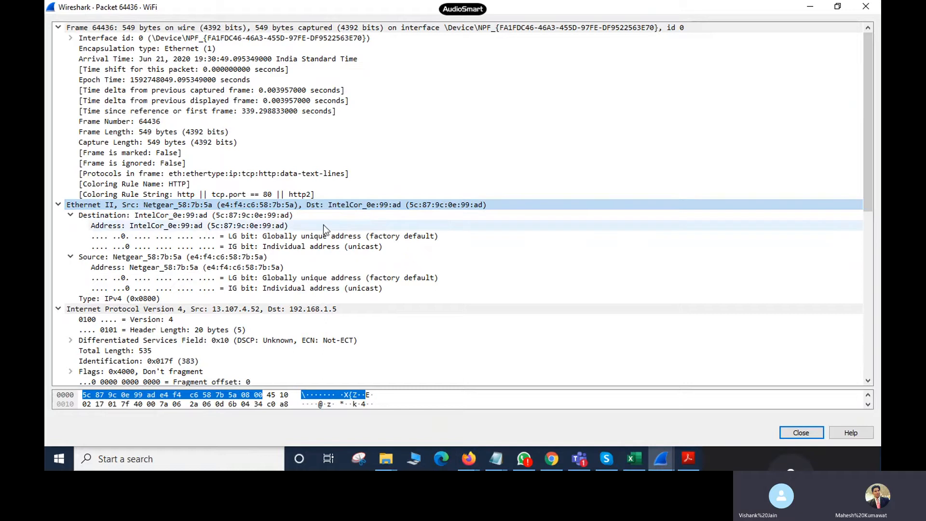
left_click(192, 259)
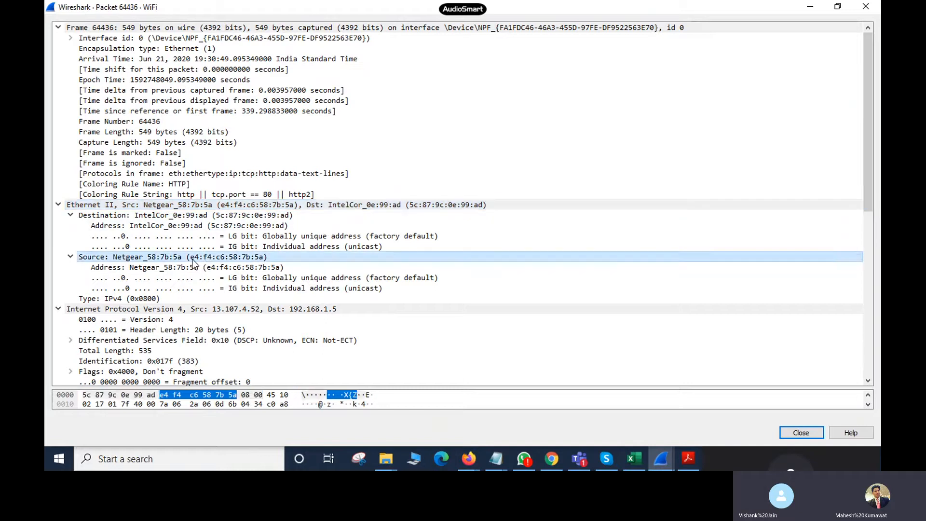
left_click(228, 269)
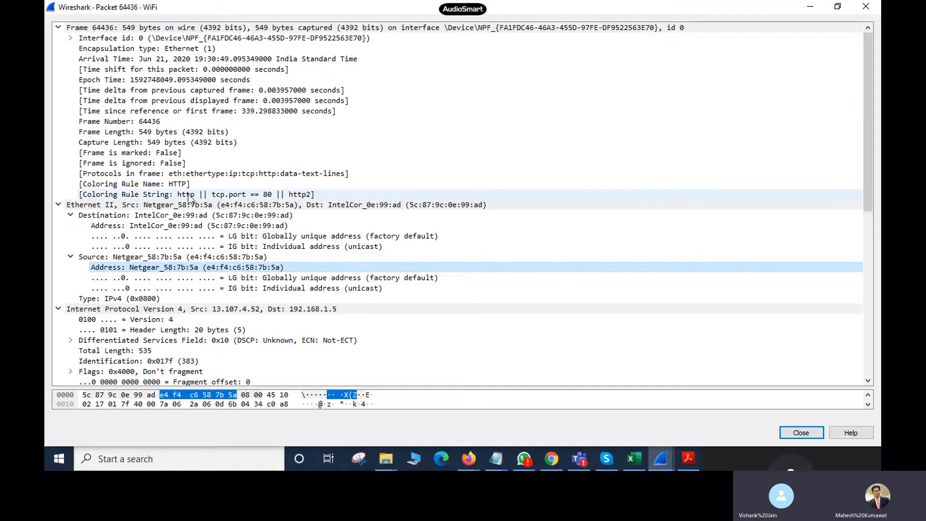
left_click(150, 175)
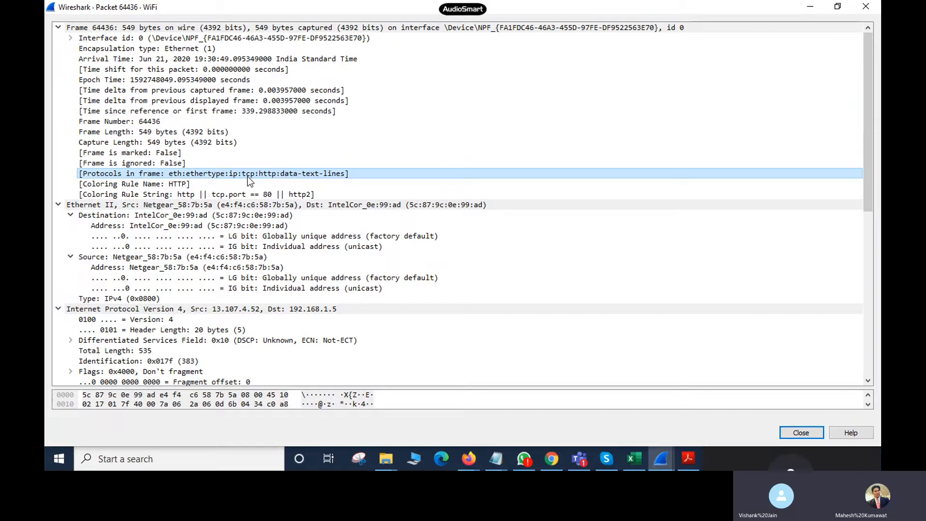
left_click(150, 186)
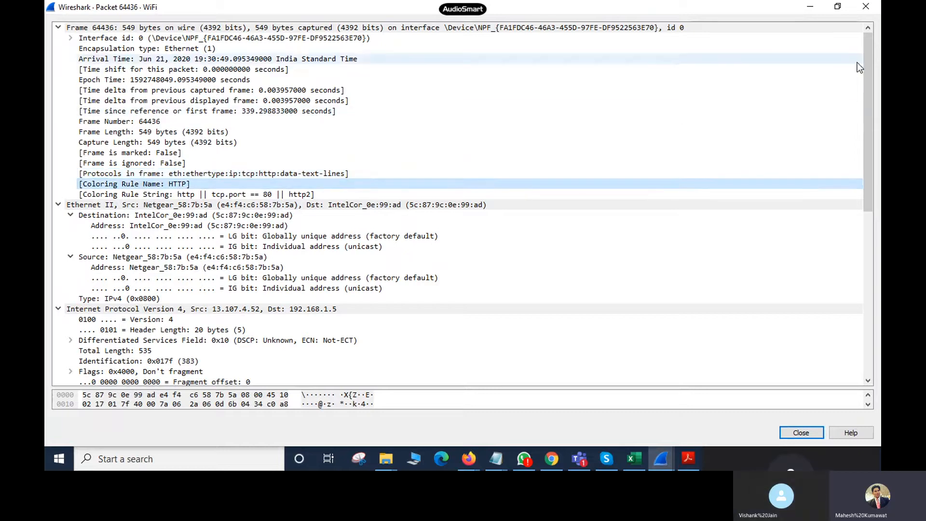
left_click(866, 7)
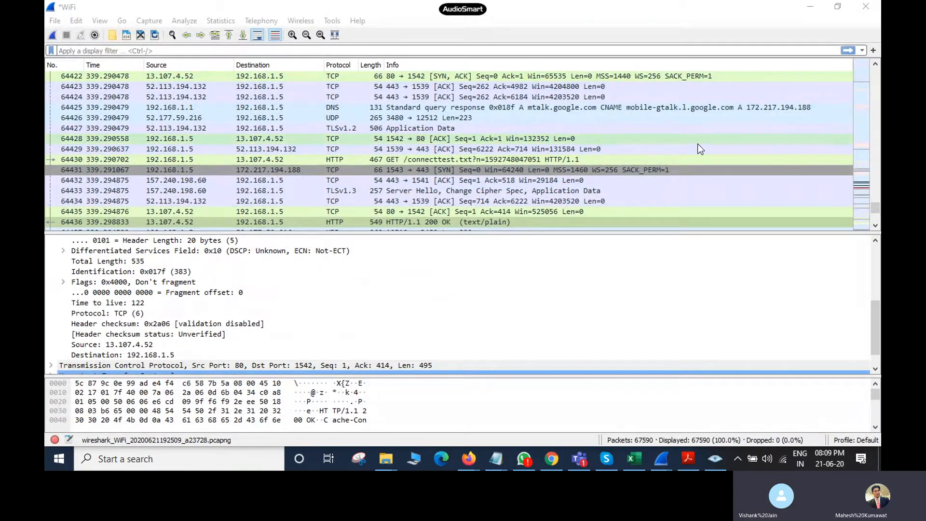
- Mark packets 64428 and 64427 in the packet list
right_click(424, 140)
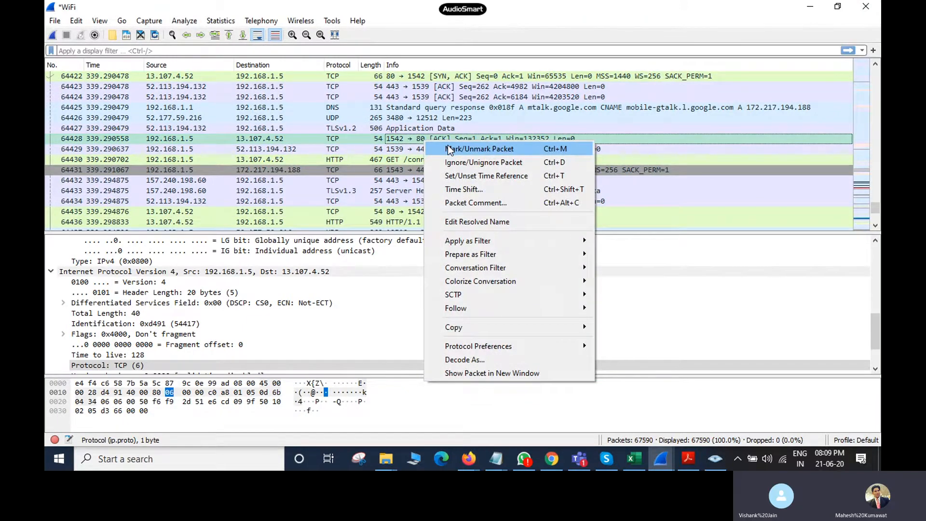
left_click(449, 150)
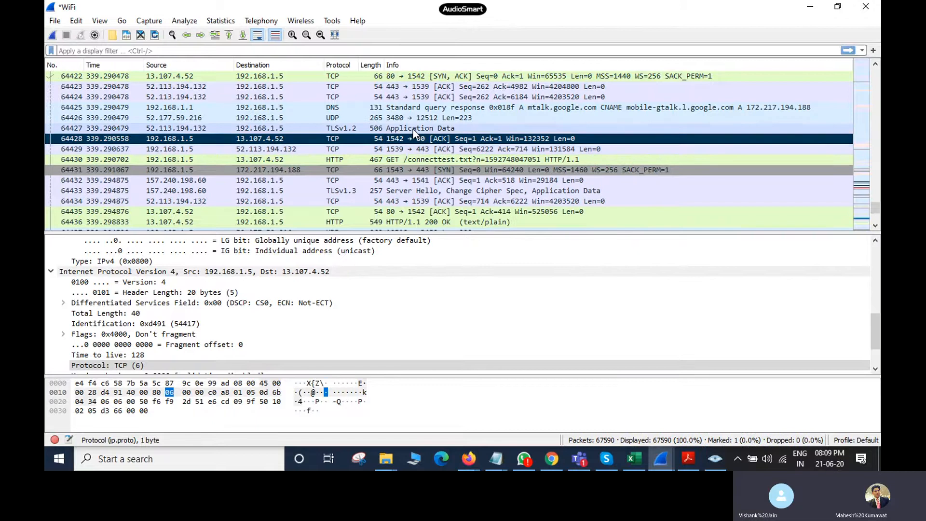
left_click(412, 129)
right_click(412, 129)
left_click(433, 141)
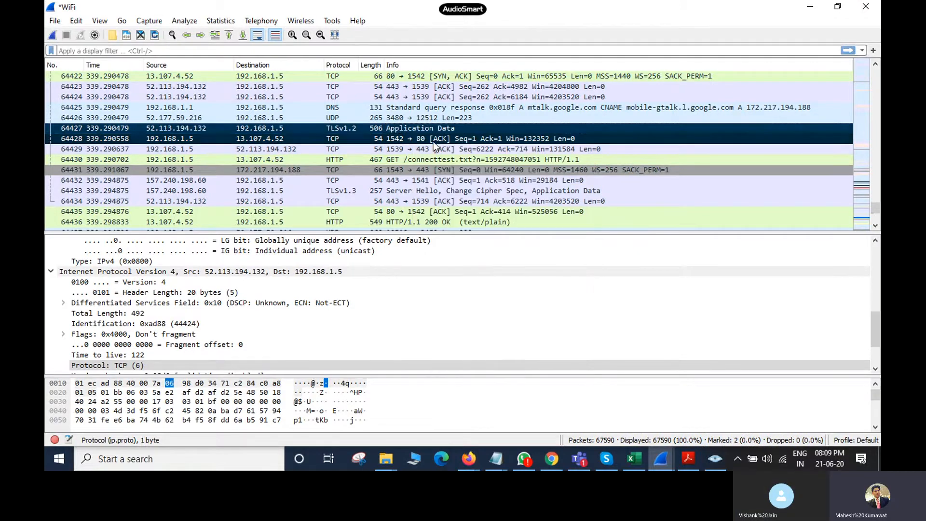
- Add the packet comment "this" to packet 64427
right_click(397, 130)
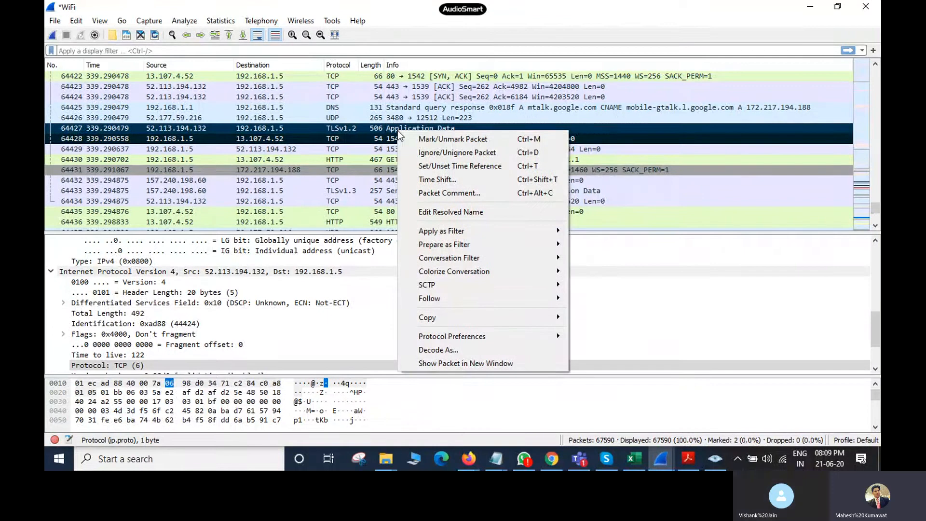
left_click(445, 192)
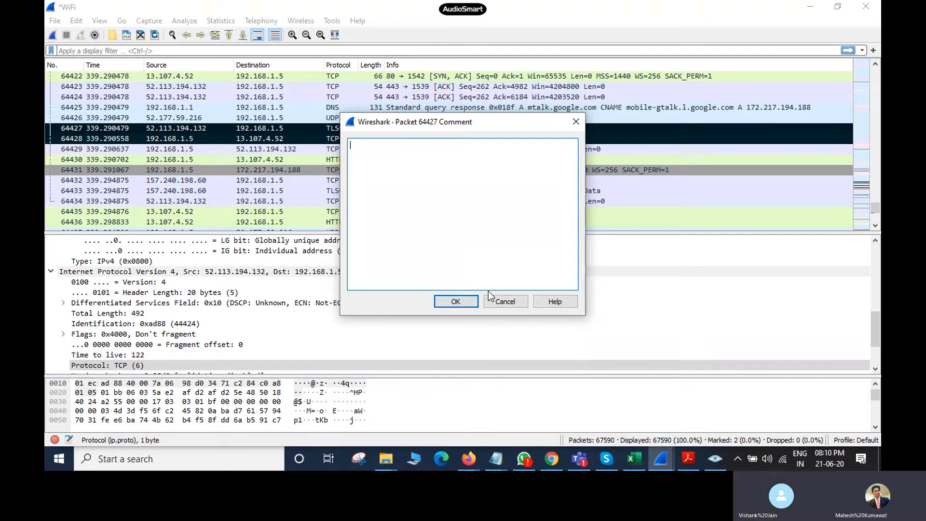
type("this")
left_click(458, 301)
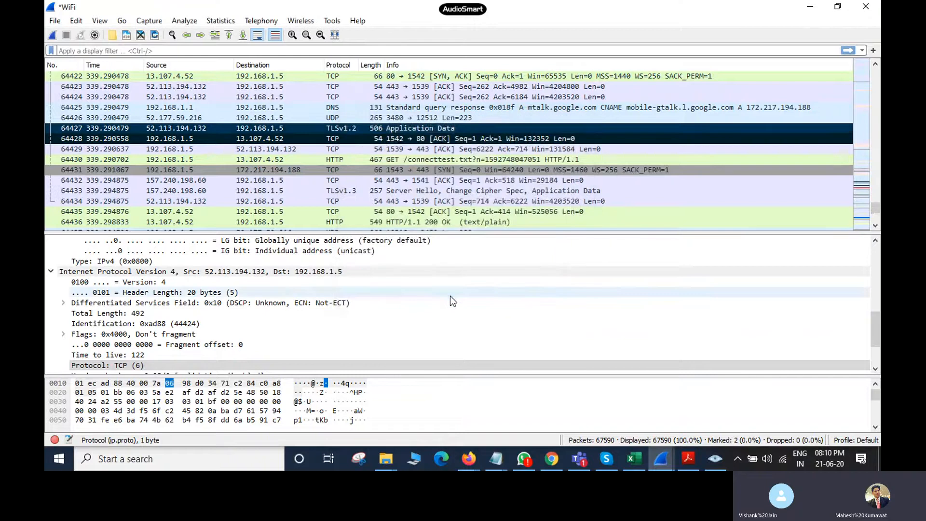
- Follow the TCP stream of packet 64428
right_click(427, 141)
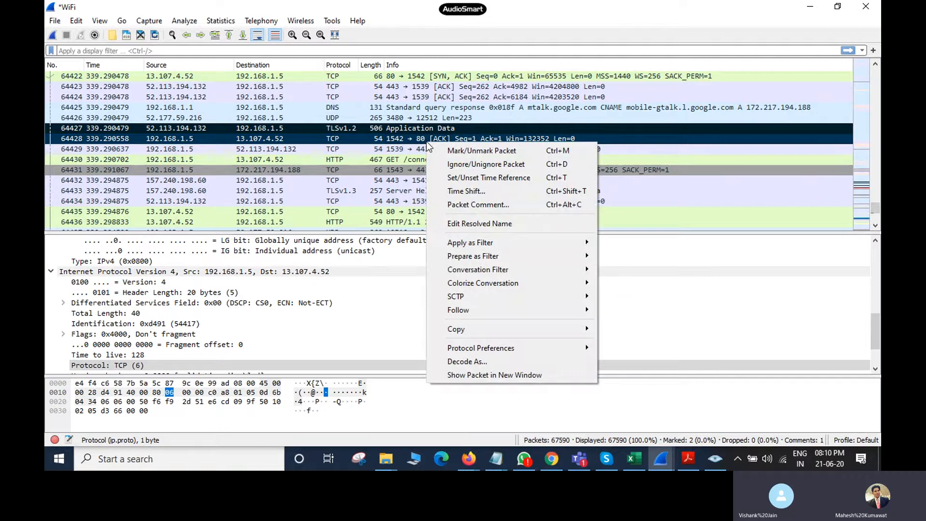
mouse_move(457, 240)
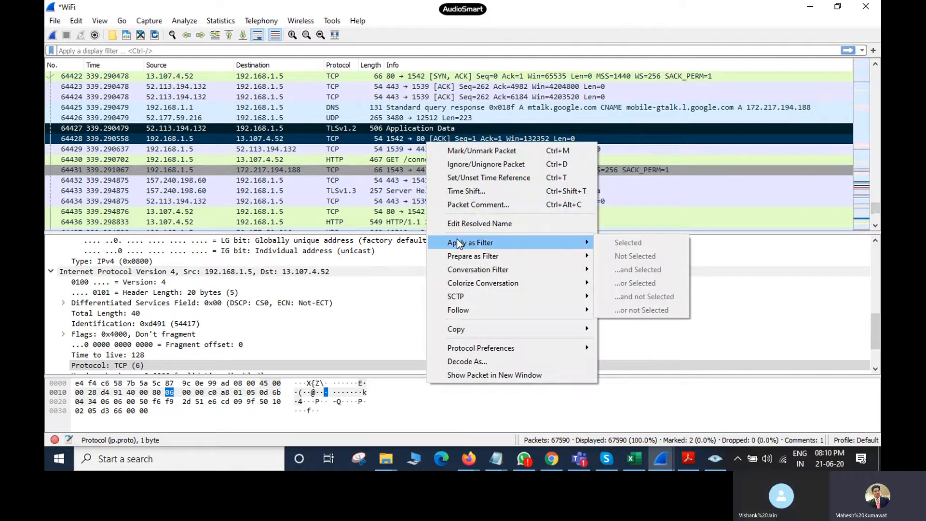
mouse_move(459, 257)
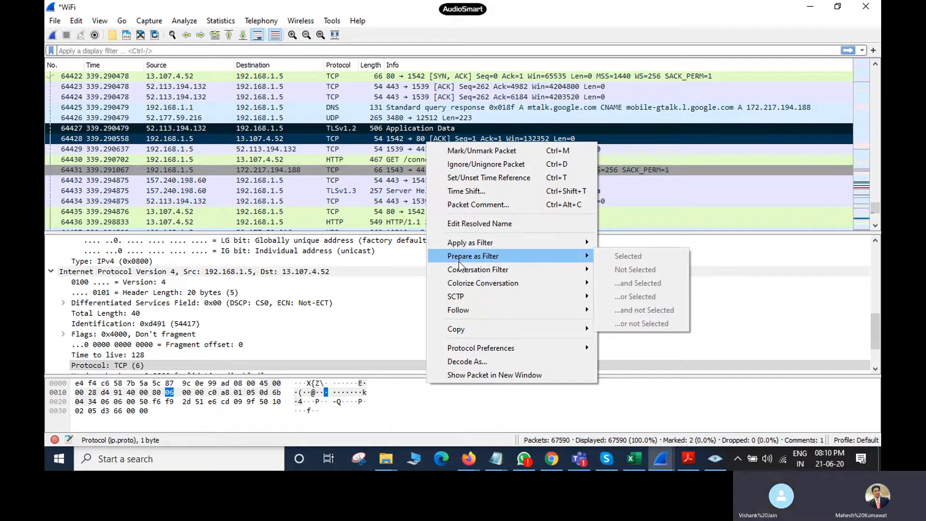
mouse_move(460, 297)
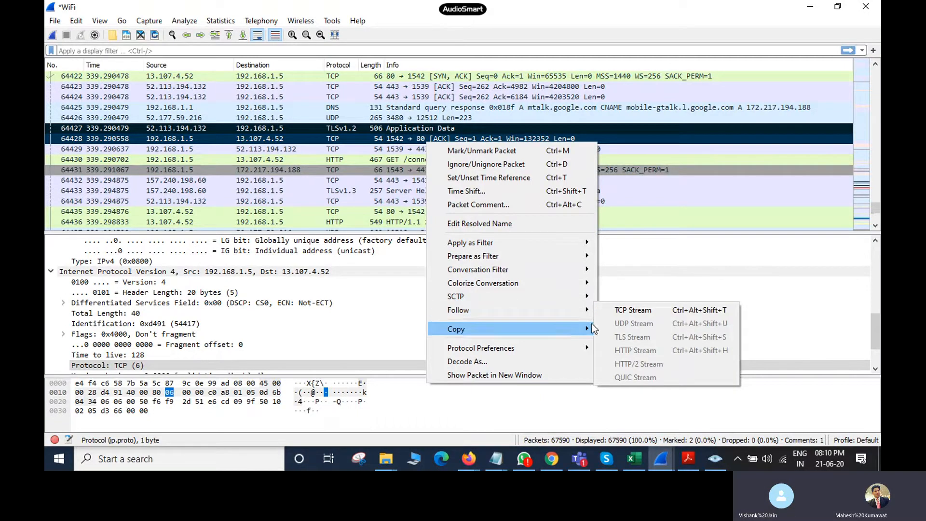
left_click(634, 309)
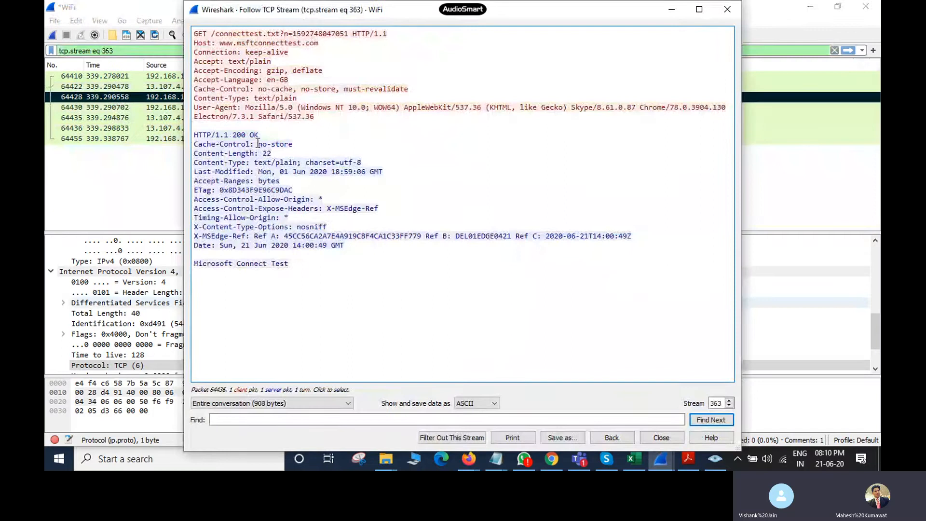
- Examine the stream's HTTP response status and the request's Host, Accept, Accept-Encoding and User-Agent headers
left_click(226, 134)
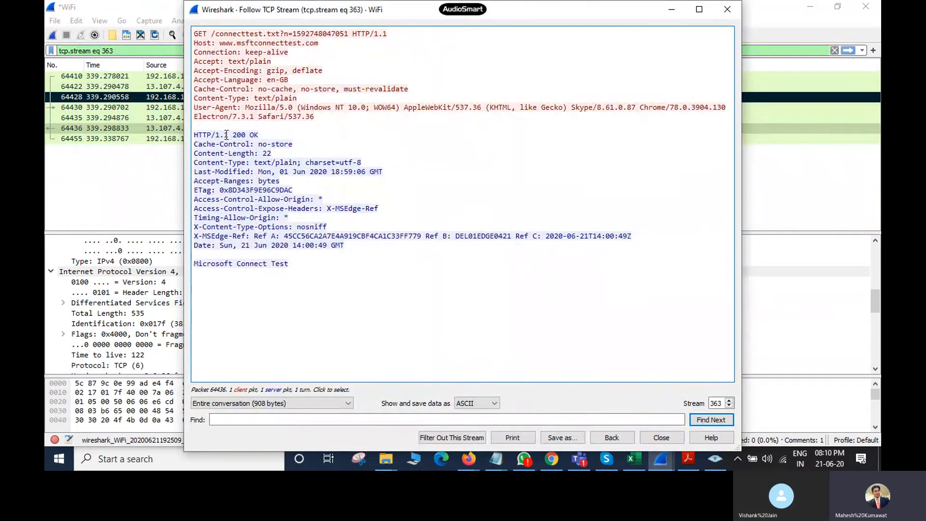
left_click(222, 38)
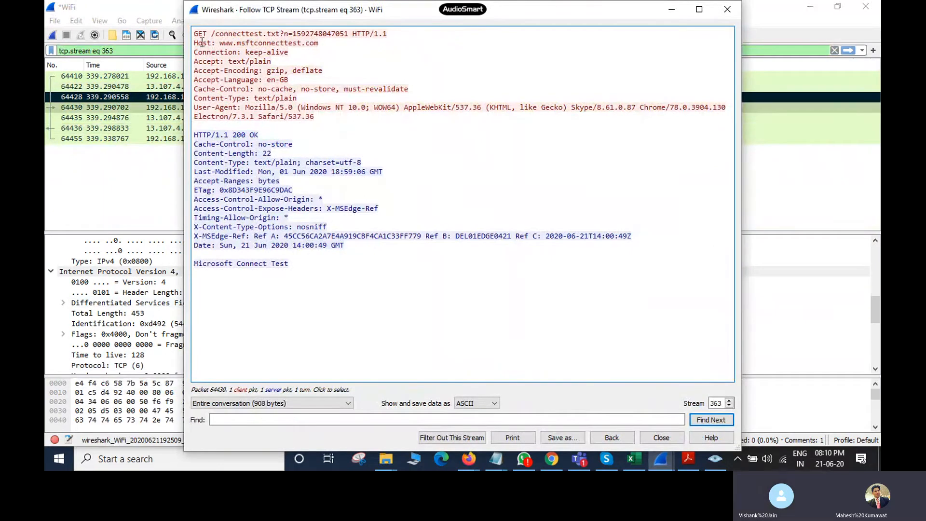
left_click_drag(202, 43, 316, 42)
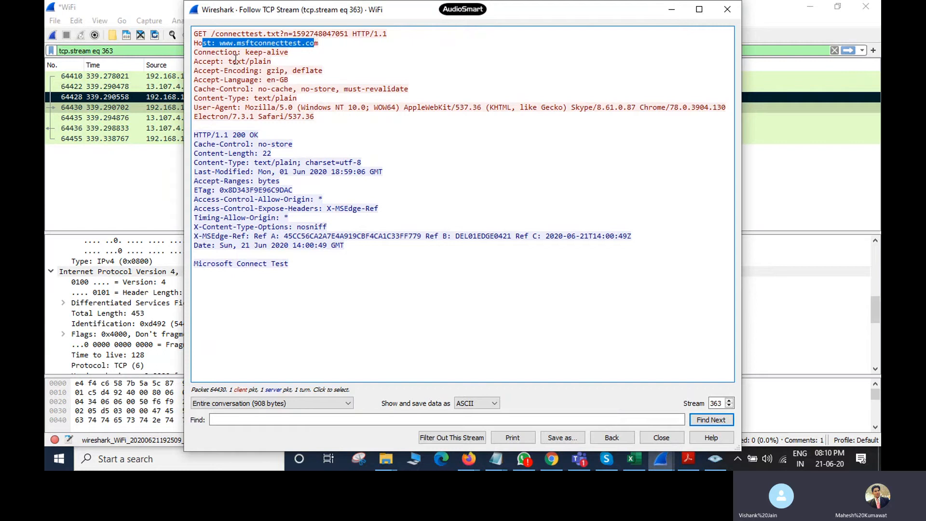
left_click_drag(233, 61, 288, 57)
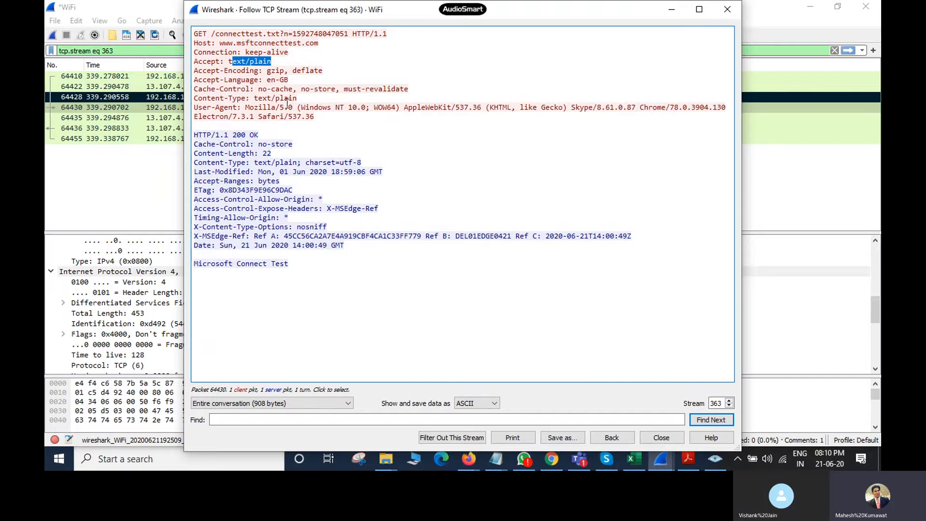
left_click_drag(195, 107, 729, 110)
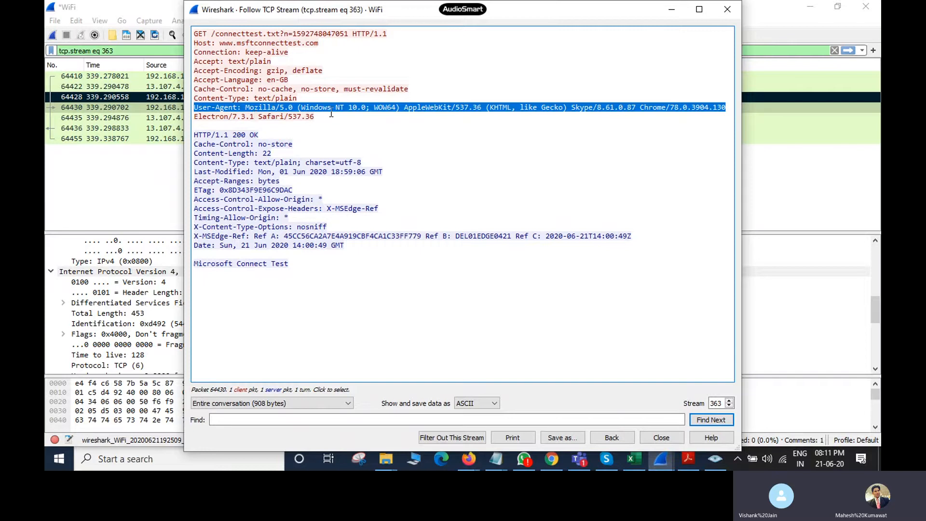
left_click(283, 116)
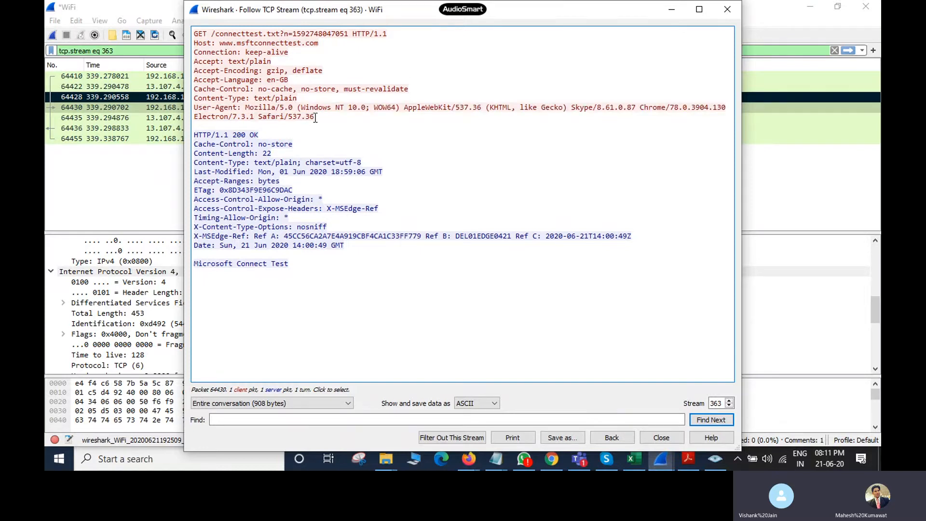
left_click_drag(316, 118, 192, 121)
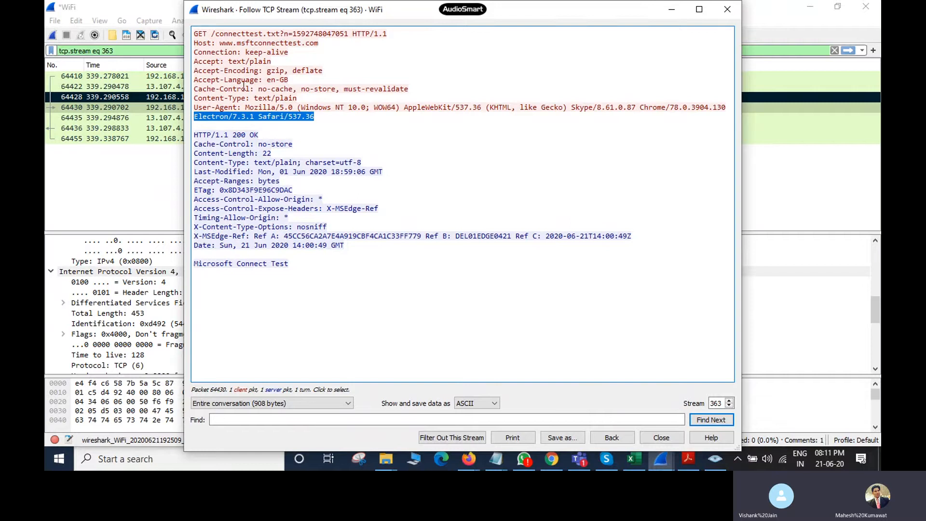
left_click_drag(210, 62, 322, 67)
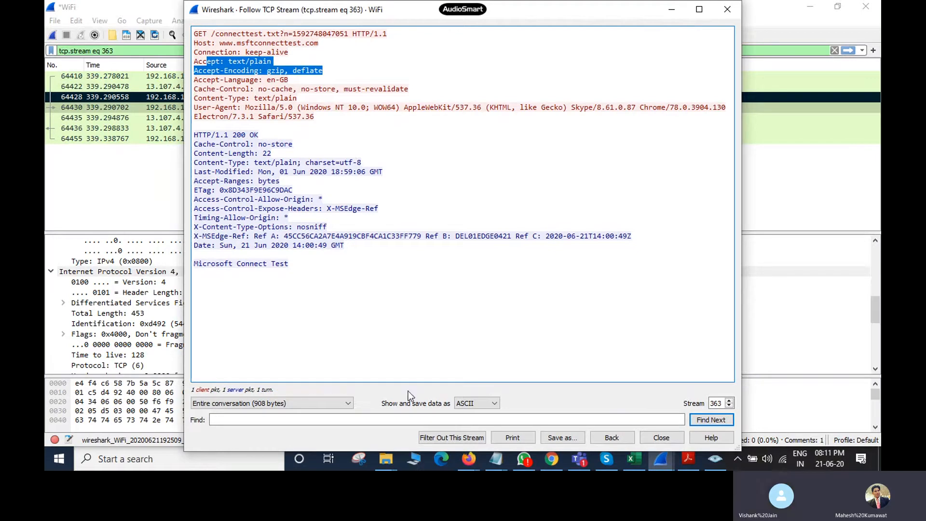
- Limit the followed stream to the direction from 192.168.1.5:1542 to 13.107.4.52:80
left_click(342, 403)
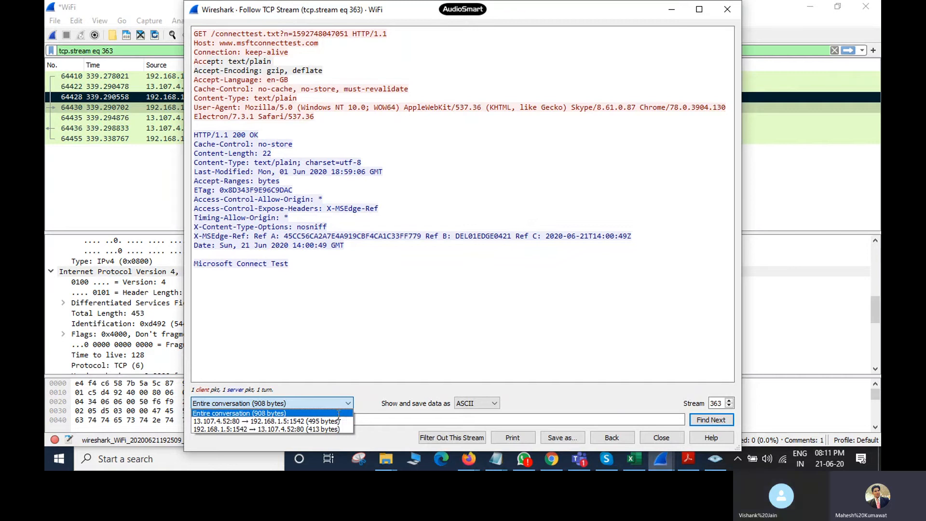
left_click(338, 414)
left_click(337, 403)
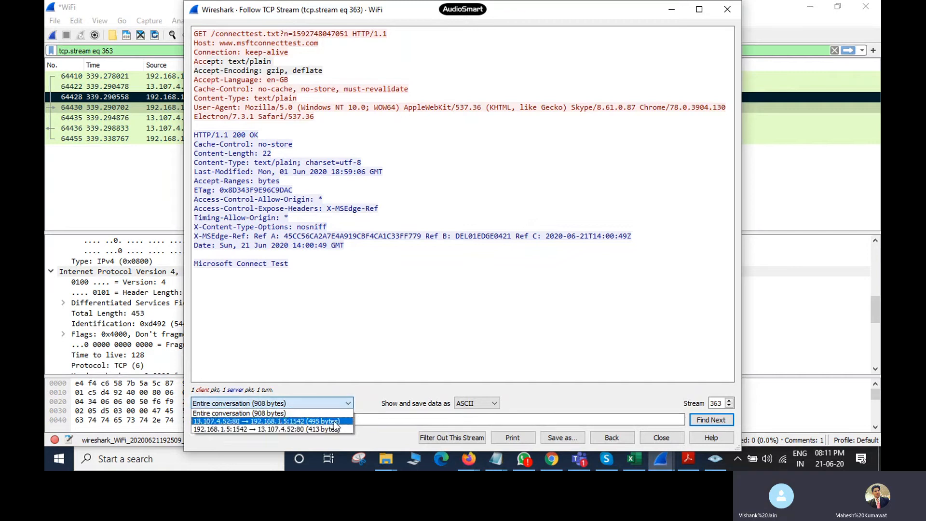
left_click(333, 426)
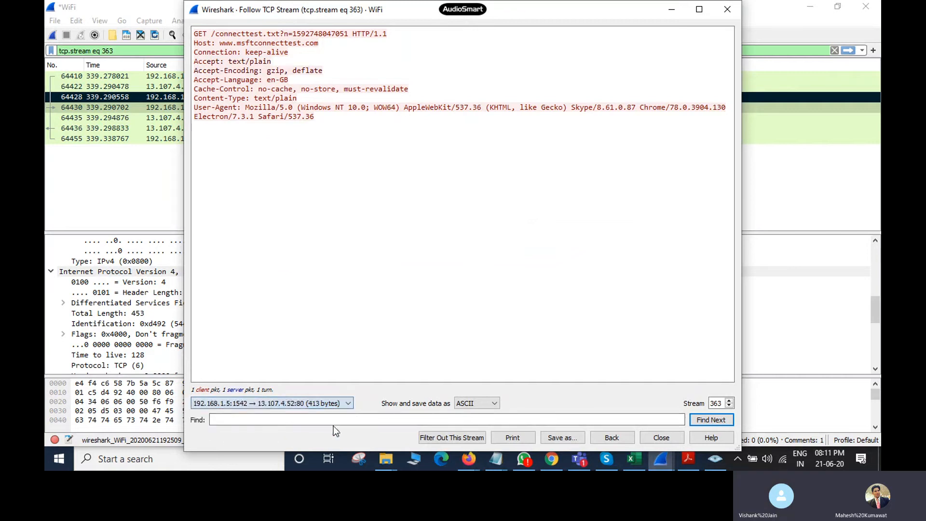
- View the stream data as Raw and as Hex Dump, and return the format to ASCII
left_click(467, 404)
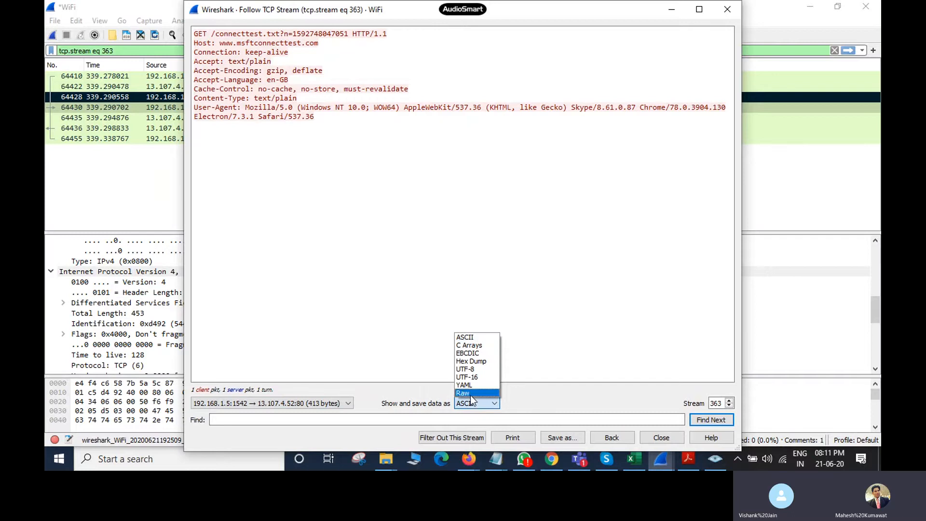
left_click(470, 395)
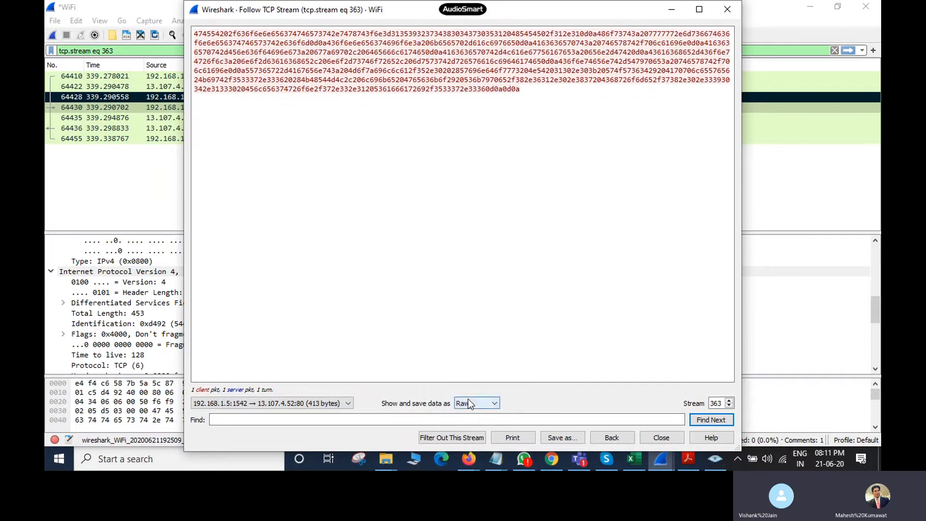
left_click(468, 399)
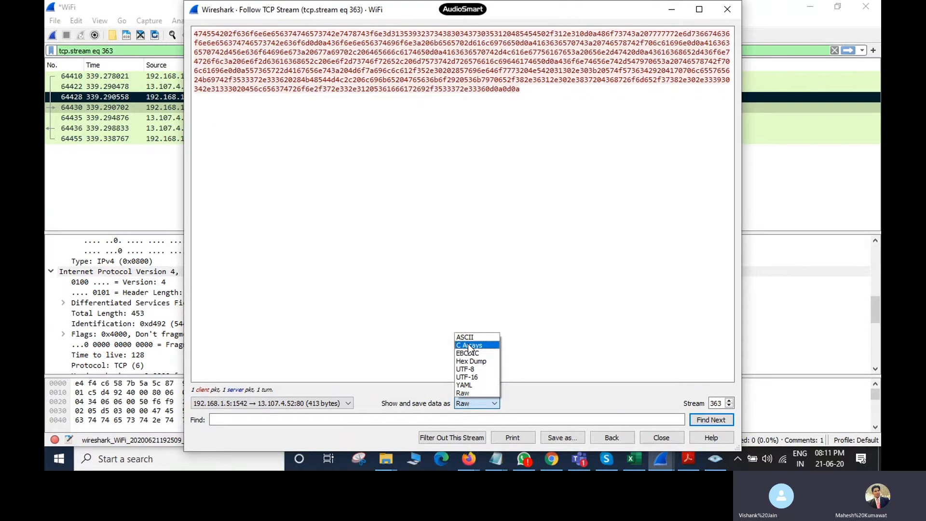
left_click(471, 361)
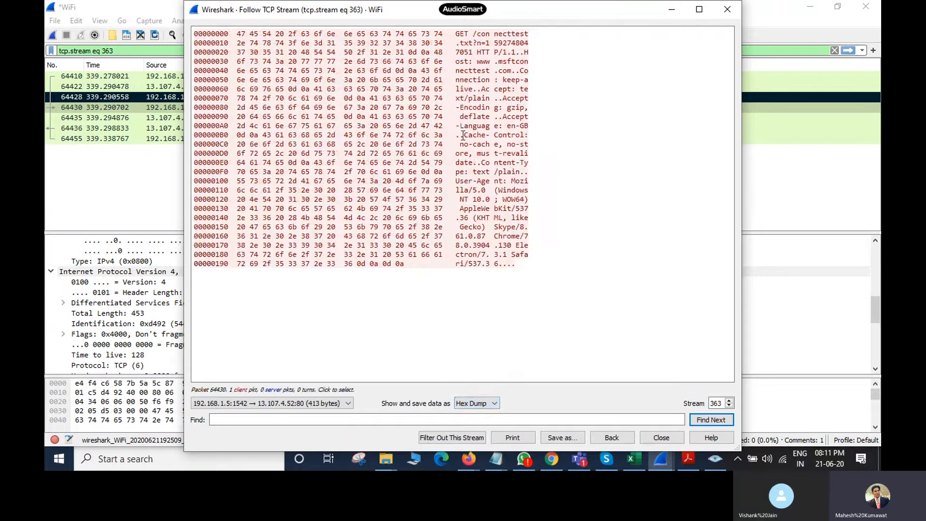
left_click(465, 403)
left_click(466, 337)
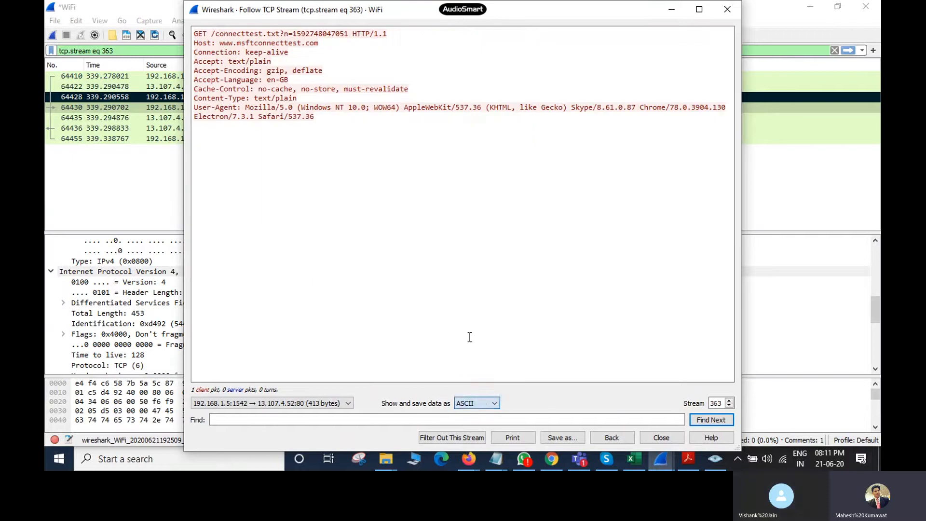
- Show the entire conversation again and filter this stream out of the packet list
left_click(330, 403)
left_click(304, 413)
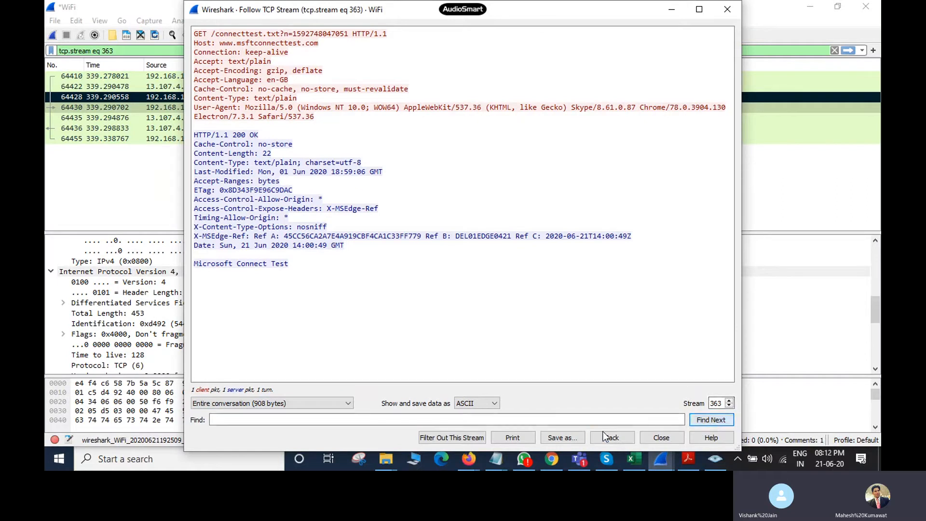
left_click(465, 438)
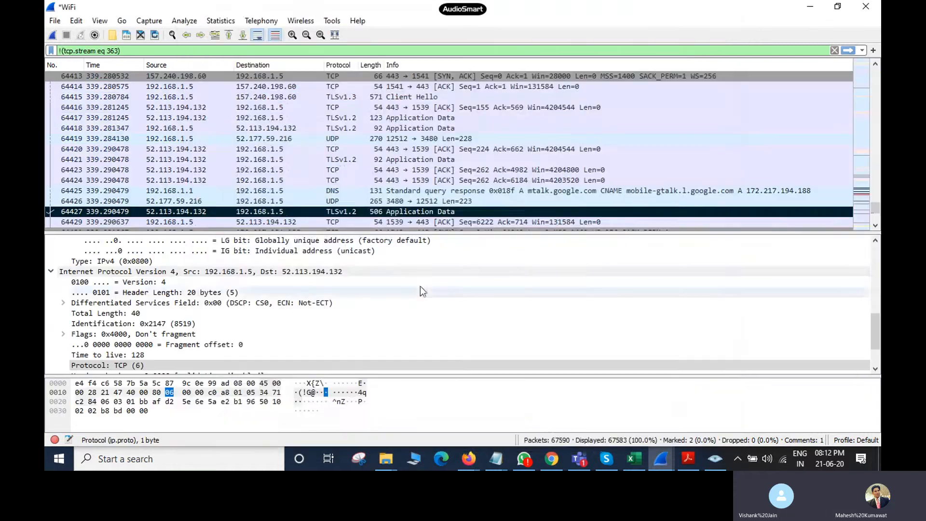
- Show packet 64427 in a new window and expand its packet comment "this"
right_click(340, 211)
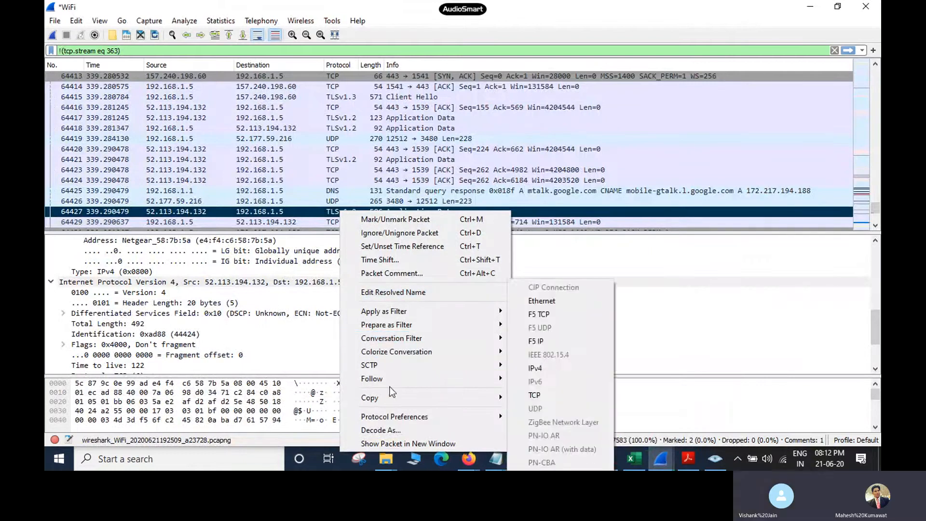
mouse_move(387, 417)
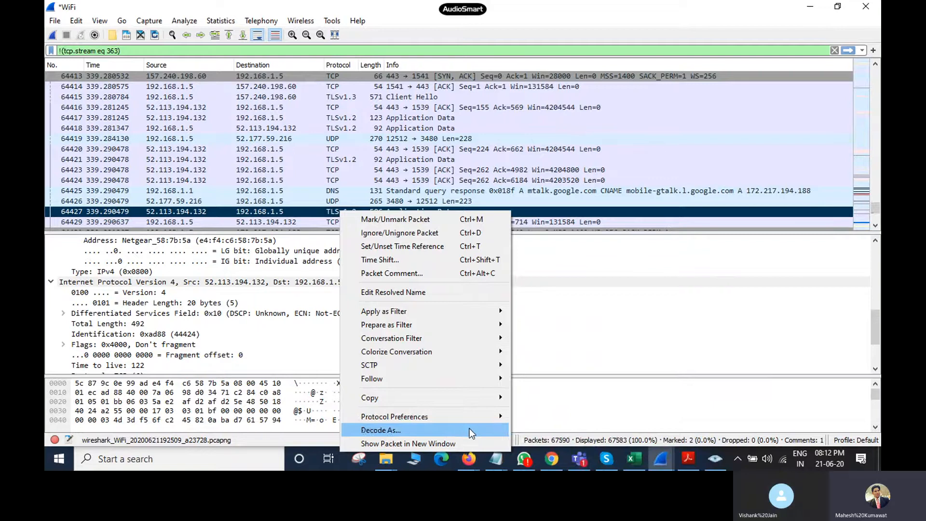
left_click(461, 443)
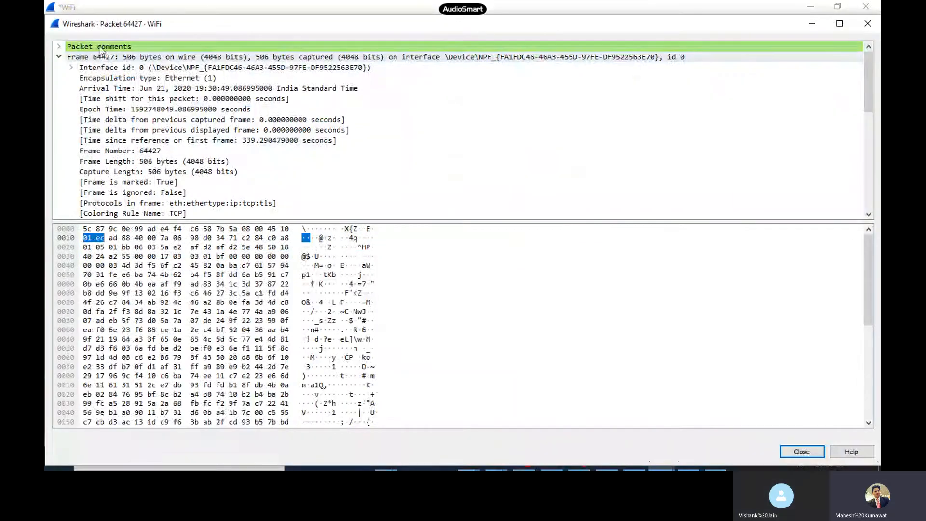
double_click(99, 47)
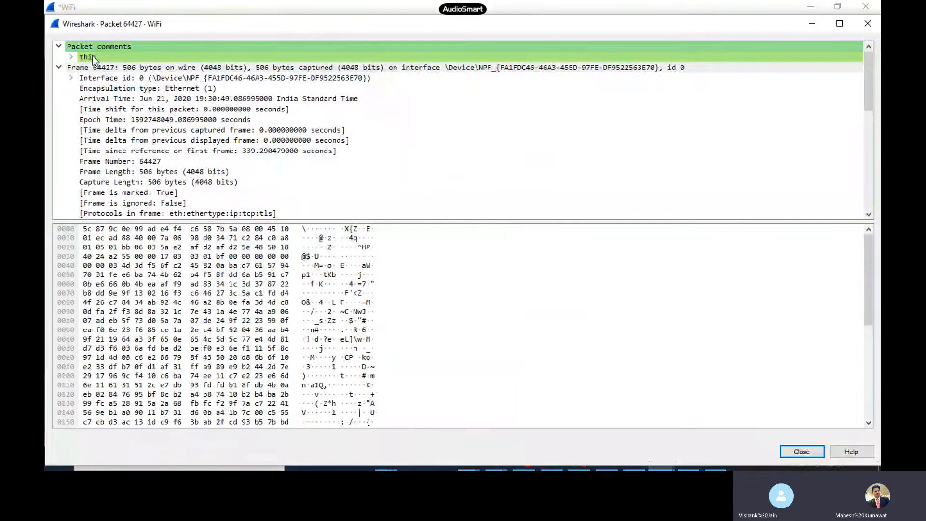
double_click(93, 57)
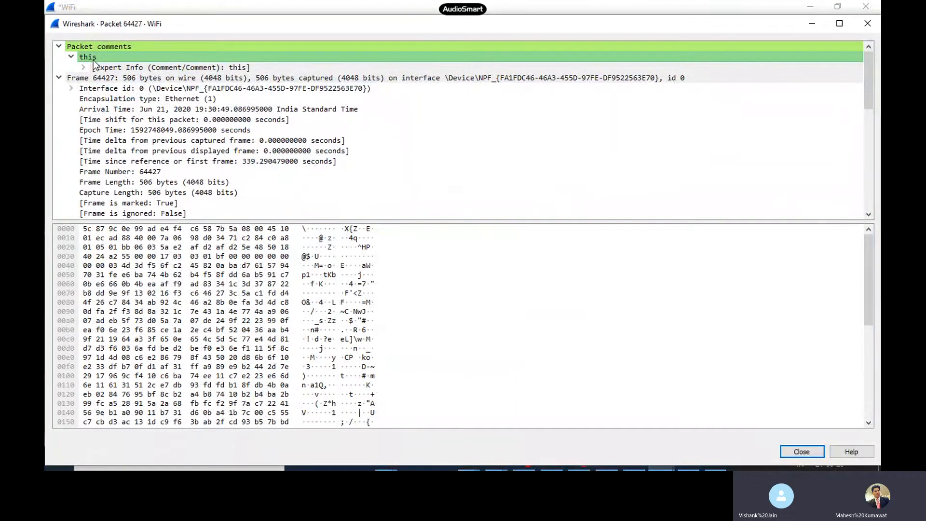
- Examine the comment's expert info, the frame summary and the packet's time shift, and close the packet window
left_click(96, 67)
left_click(104, 79)
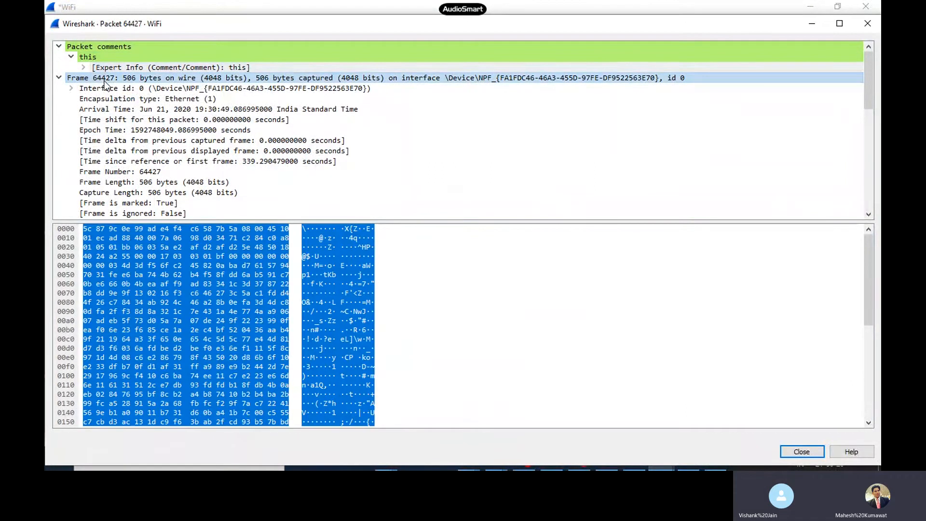
left_click(186, 120)
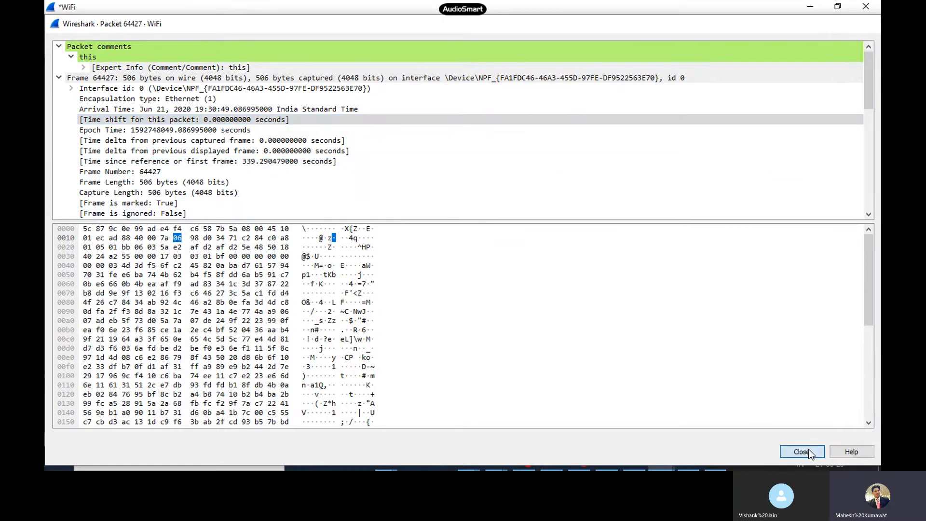
left_click(801, 451)
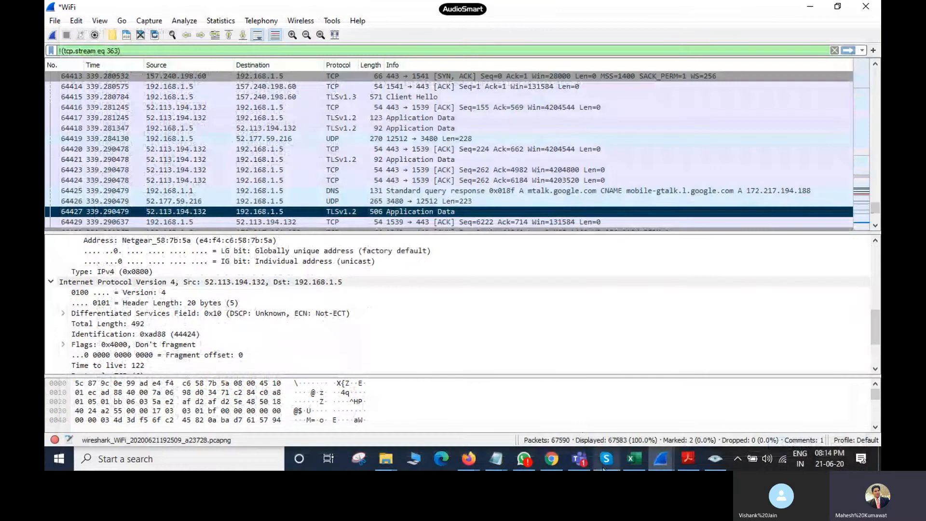
- Switch to Zenmap and examine the HTTP cookie flags, supported methods and title reported for port 80 of 192.168.1.1
left_click(715, 459)
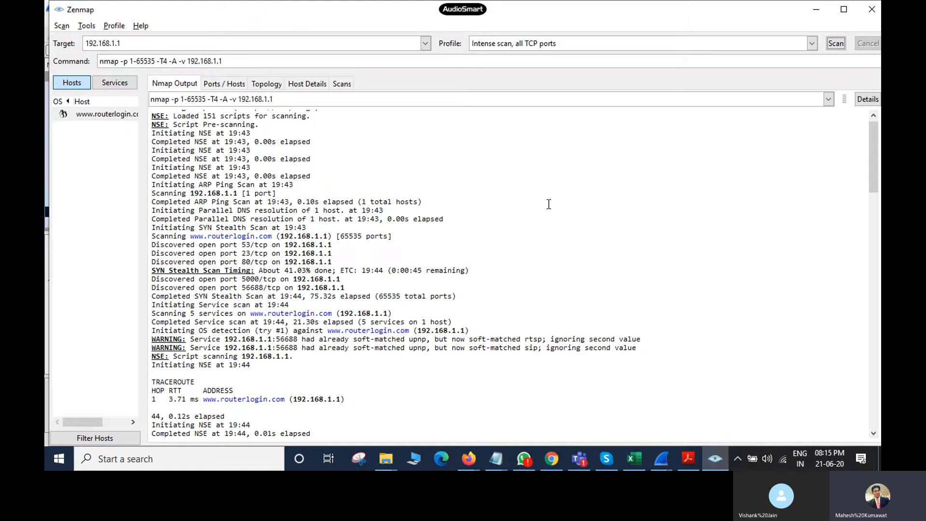
left_click_drag(870, 149, 850, 209)
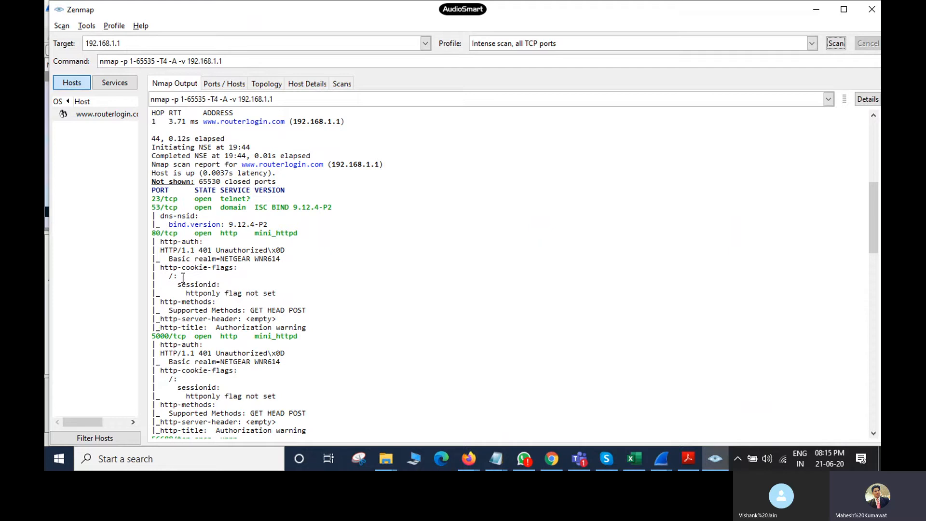
left_click_drag(182, 276, 170, 277)
left_click_drag(307, 311, 251, 310)
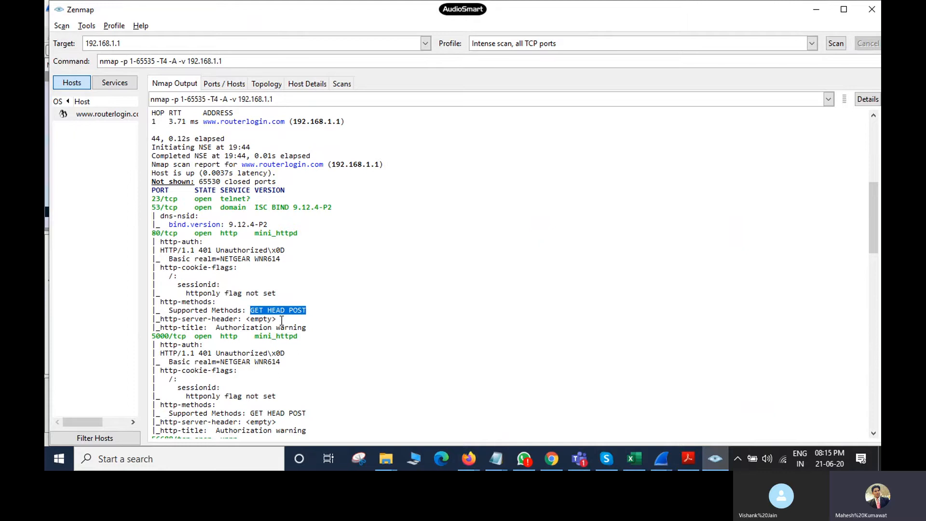
left_click_drag(282, 319, 309, 329)
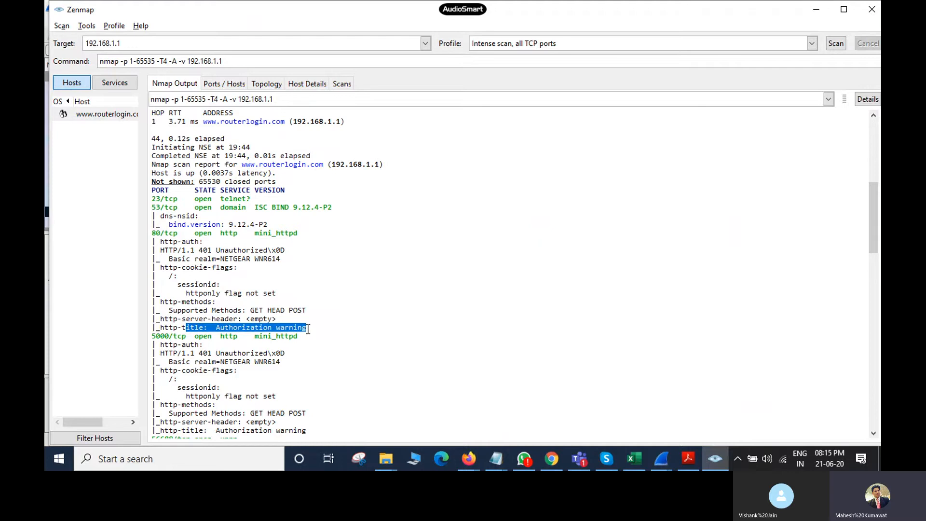
- Examine port 80's HTTP title, the earlier discovery log and the scan target 192.168.1.1
triple_click(308, 329)
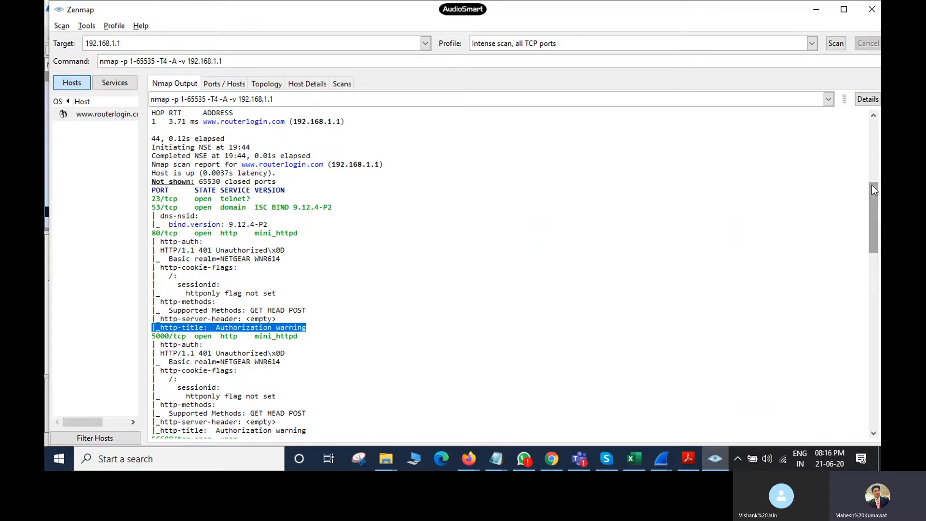
left_click_drag(872, 186, 873, 140)
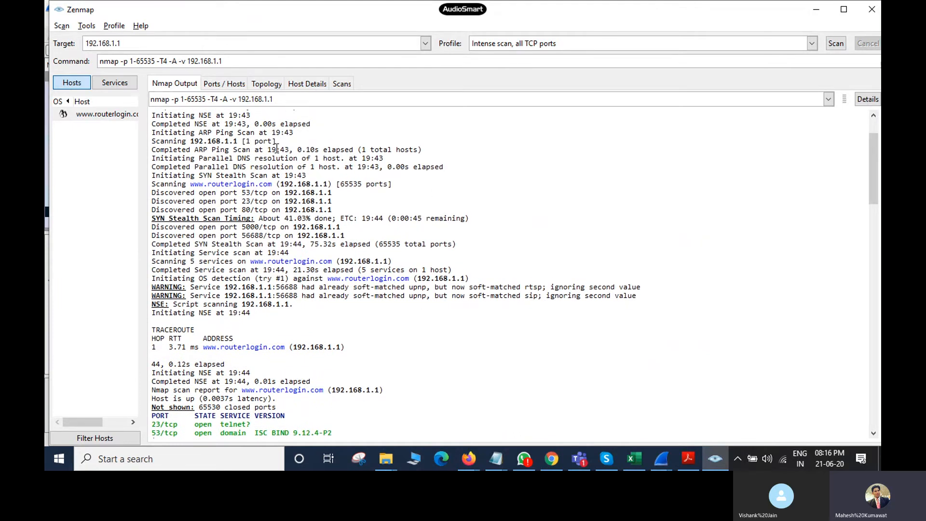
left_click(129, 43)
left_click_drag(129, 43, 84, 45)
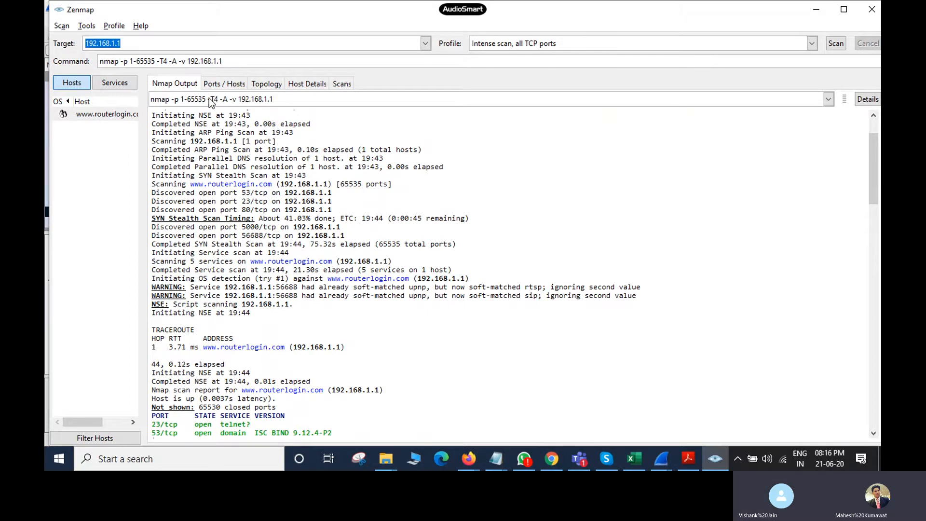
- Review the host's ports, topology, details and scan list, and open the output of the last listed scan, nmap -p 1-65535 -T4 -A -v 192.168.1.1
left_click(232, 84)
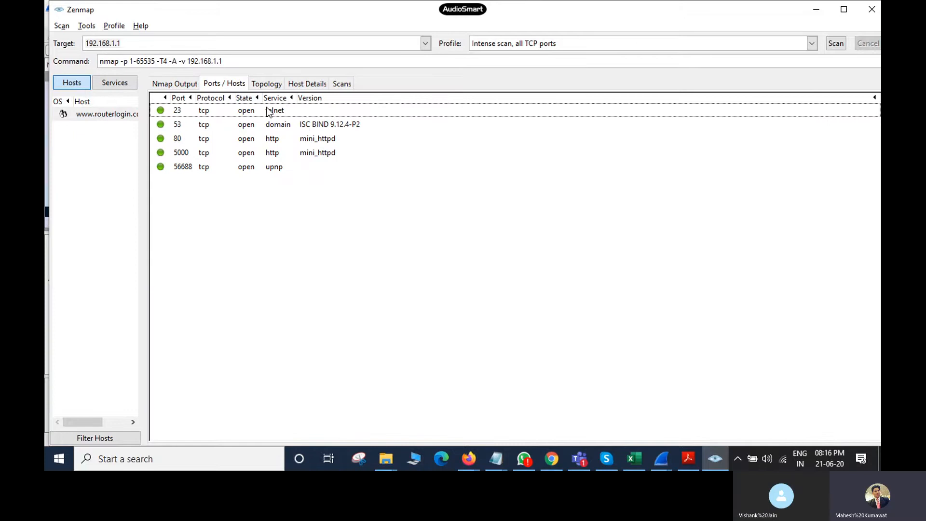
left_click(268, 86)
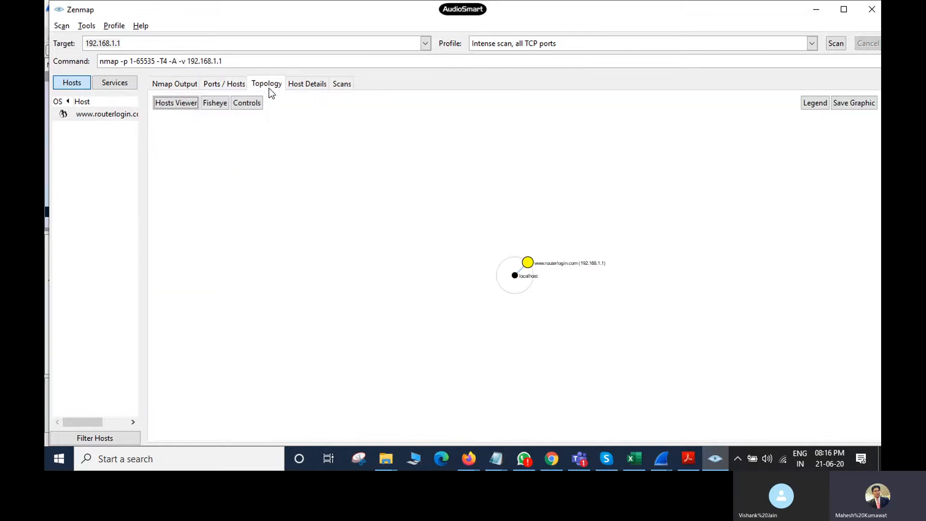
left_click(306, 84)
left_click(344, 84)
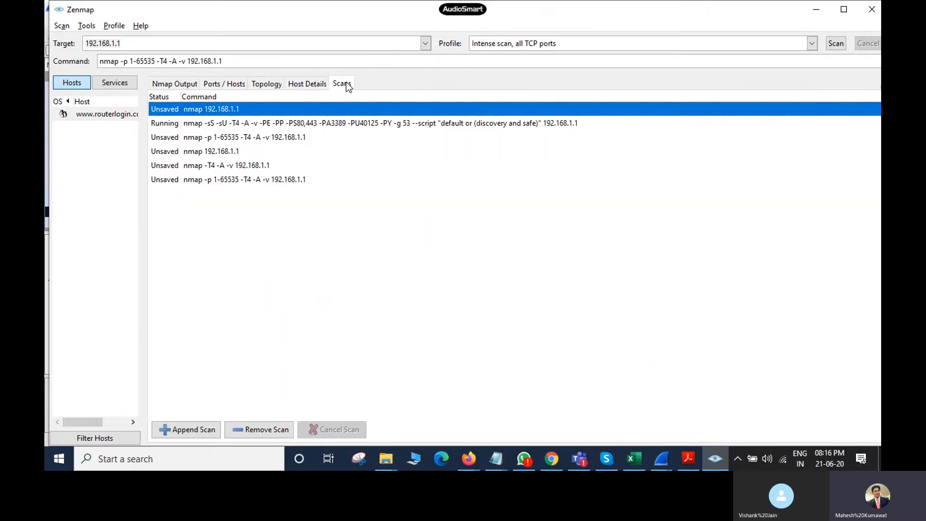
double_click(262, 183)
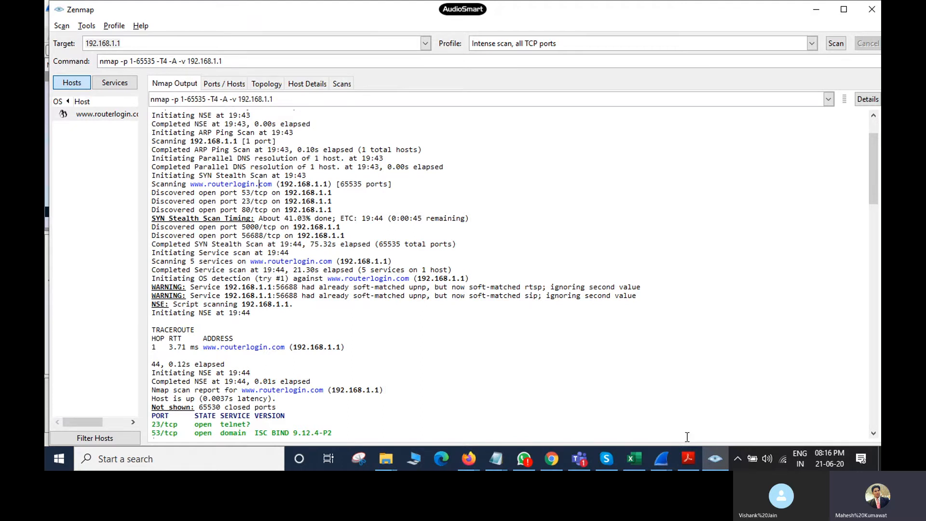
- Switch to Acrobat Reader, view the start of nmapcheatsheet1.pdf with the tools pane collapsed, and minimize the document
left_click(688, 468)
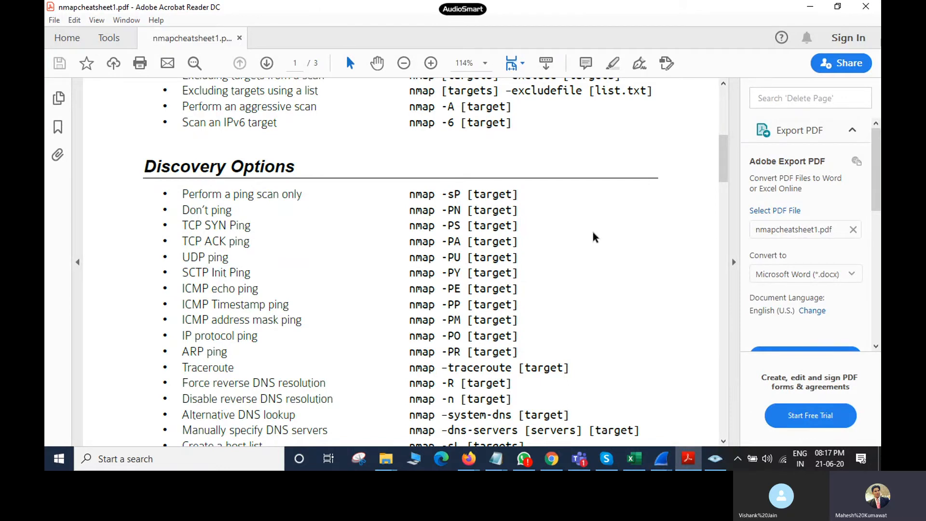
left_click_drag(723, 159, 681, 101)
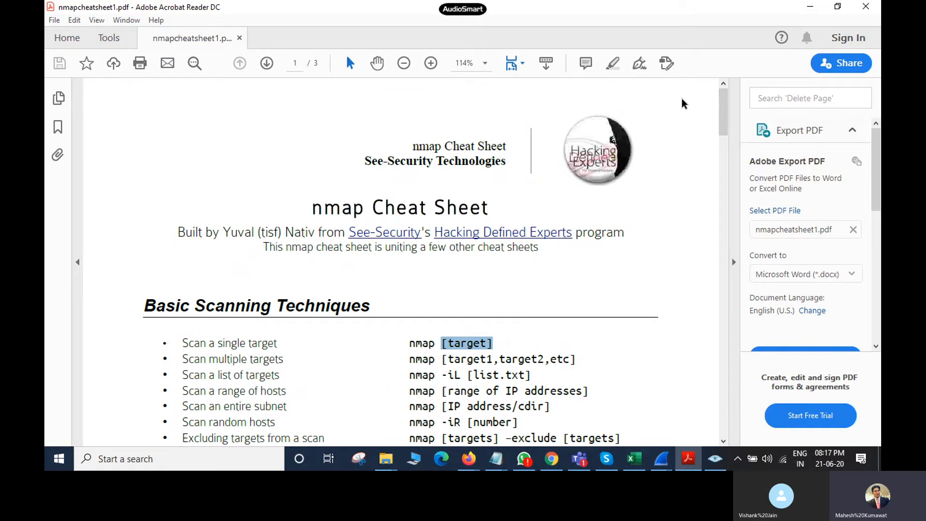
left_click(734, 262)
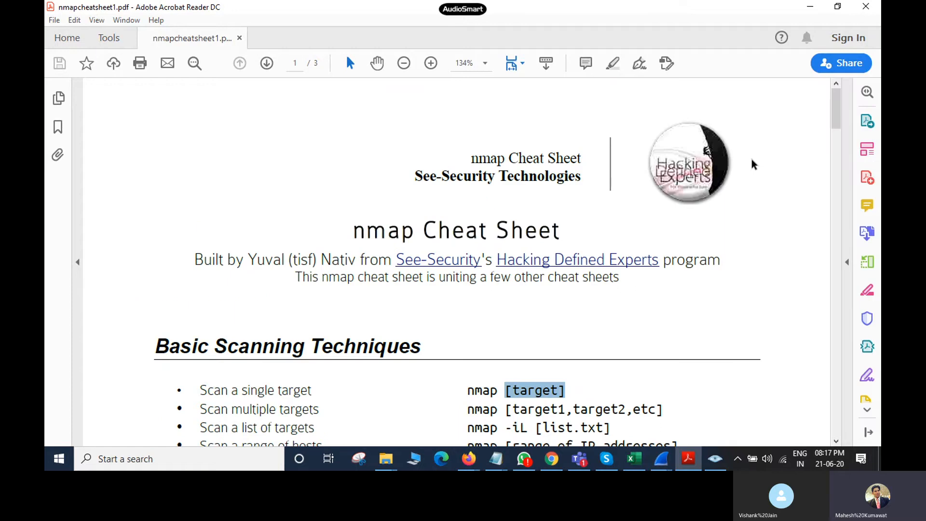
left_click(815, 11)
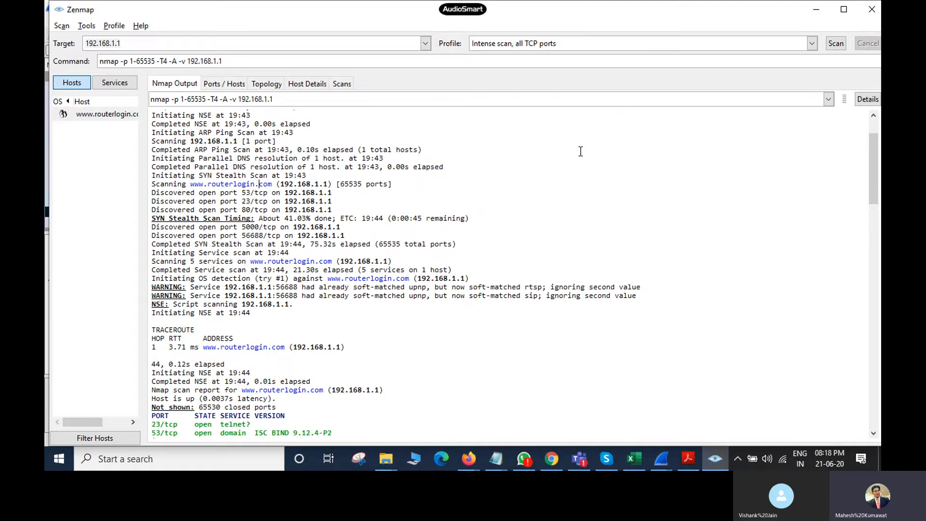
- Switch to the Skype call, open its chat, and bring up the untitled notes in Notepad
left_click(605, 458)
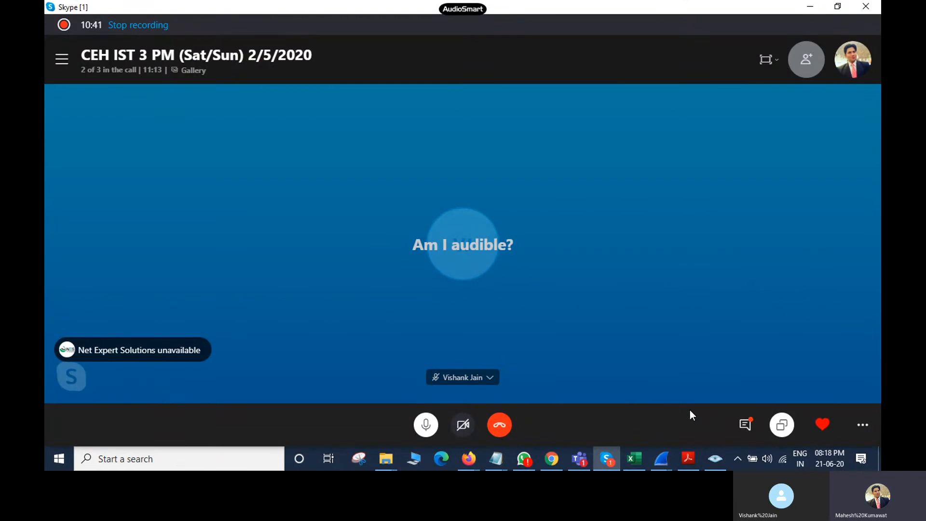
left_click(743, 424)
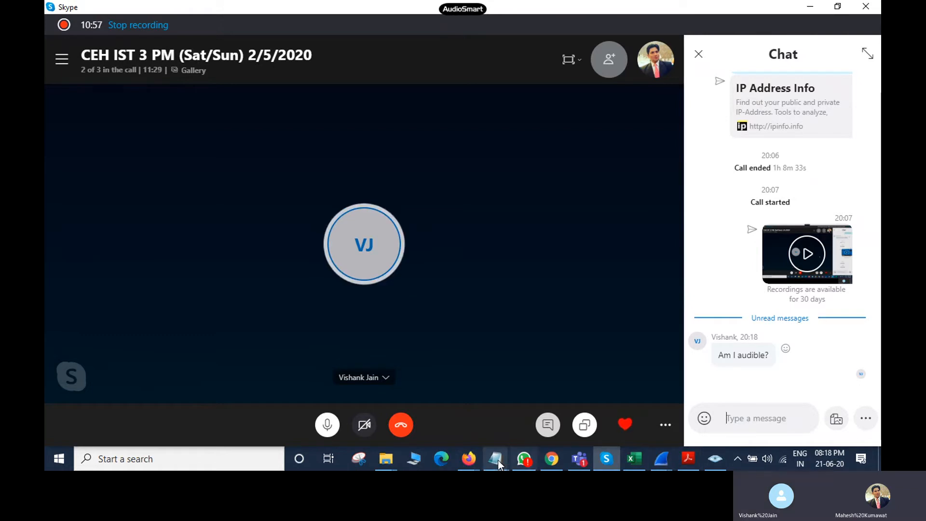
left_click(495, 459)
left_click(756, 397)
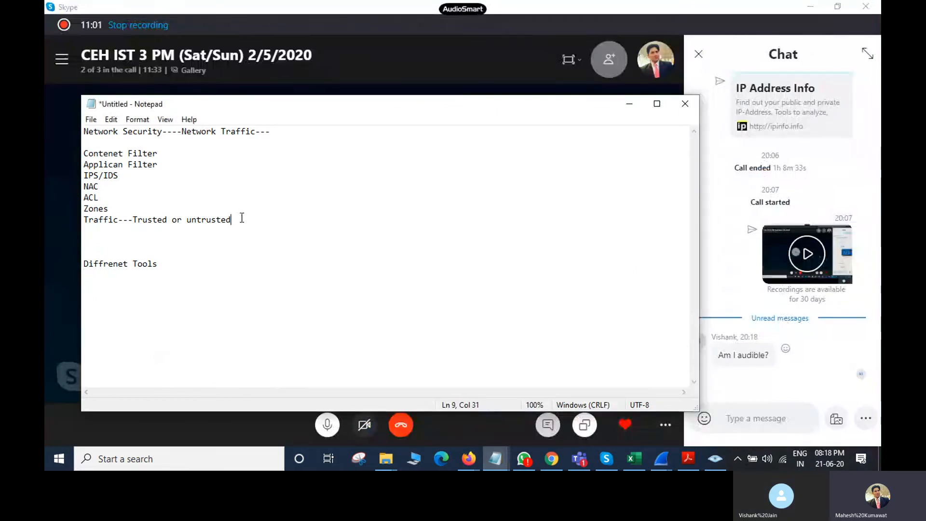
- Send the notes from "Network Security----Network Traffic---" through "Traffic---Trusted or untrusted" to the Skype chat, and minimize Notepad
left_click_drag(241, 218, 83, 126)
key("ctrl+c")
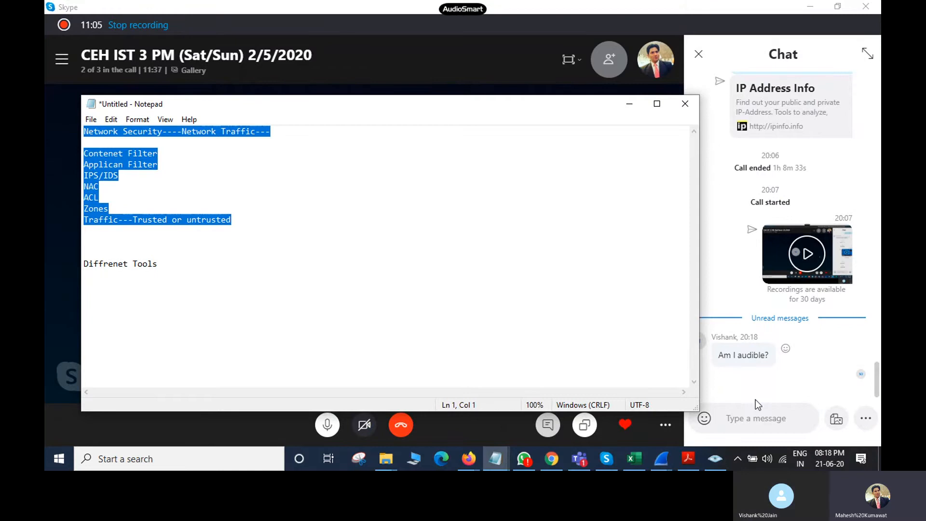
left_click(745, 418)
key("ctrl+v")
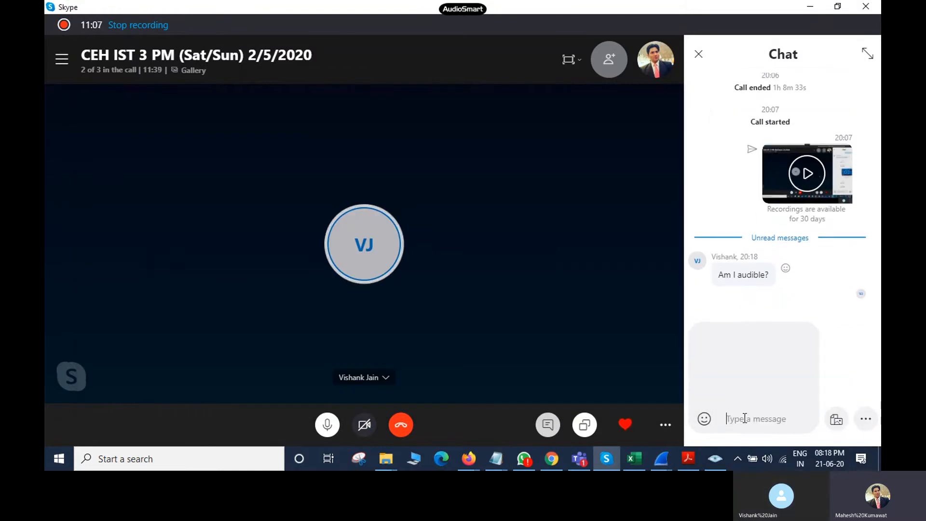
key("Return")
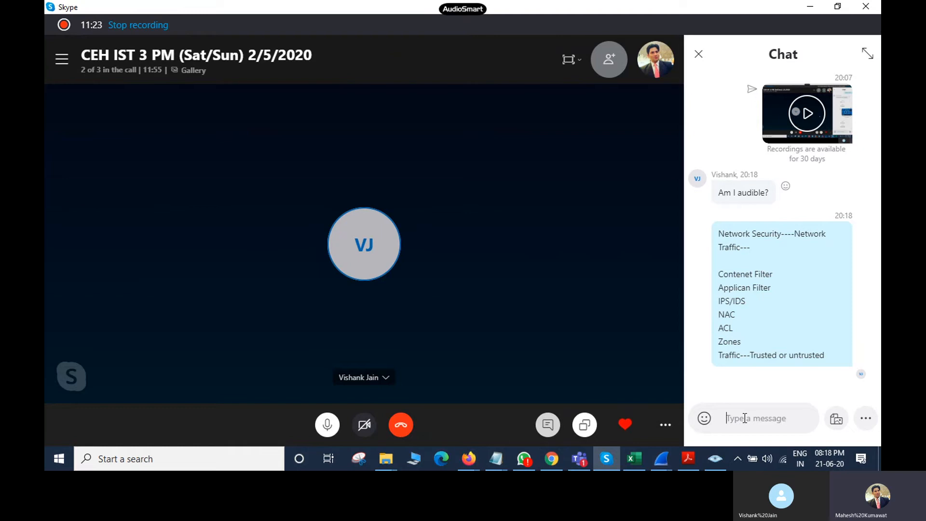
key("alt+Tab")
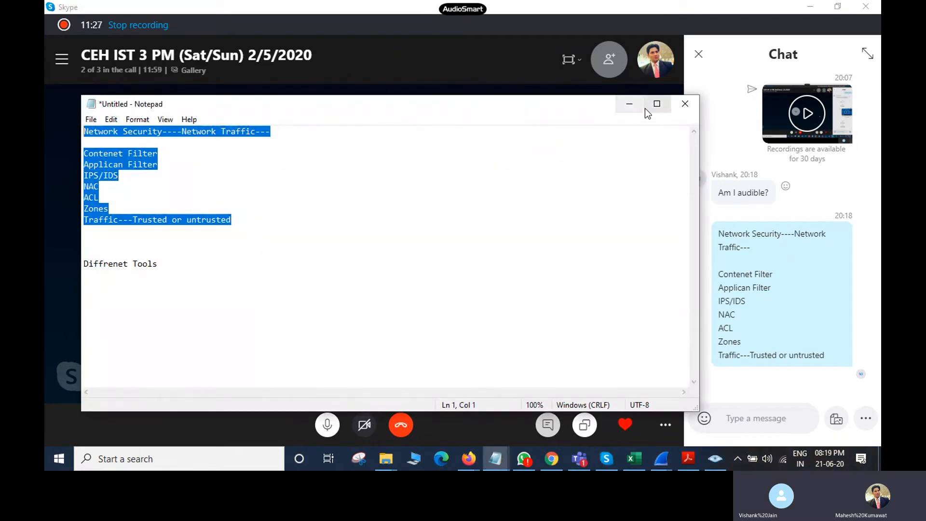
left_click(628, 105)
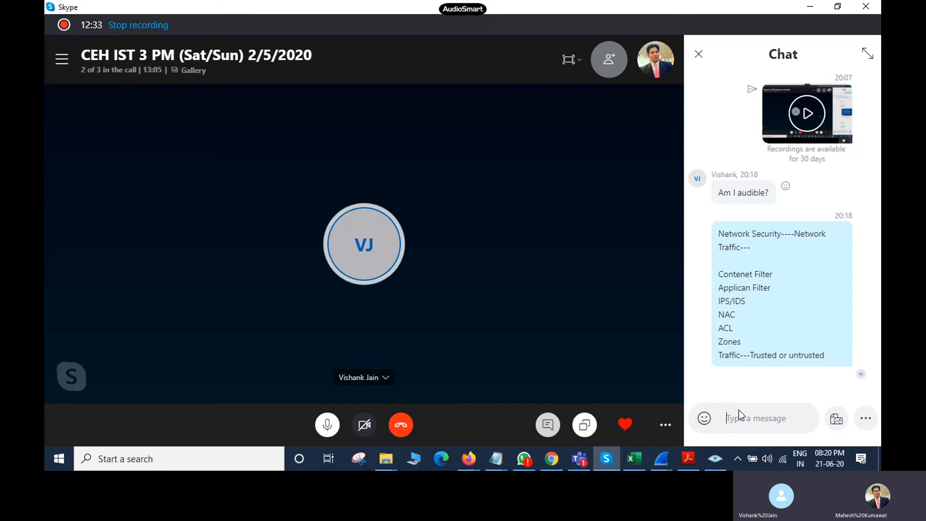
- Search the computer for "op" and for "vas", clearing each query
left_click(229, 458)
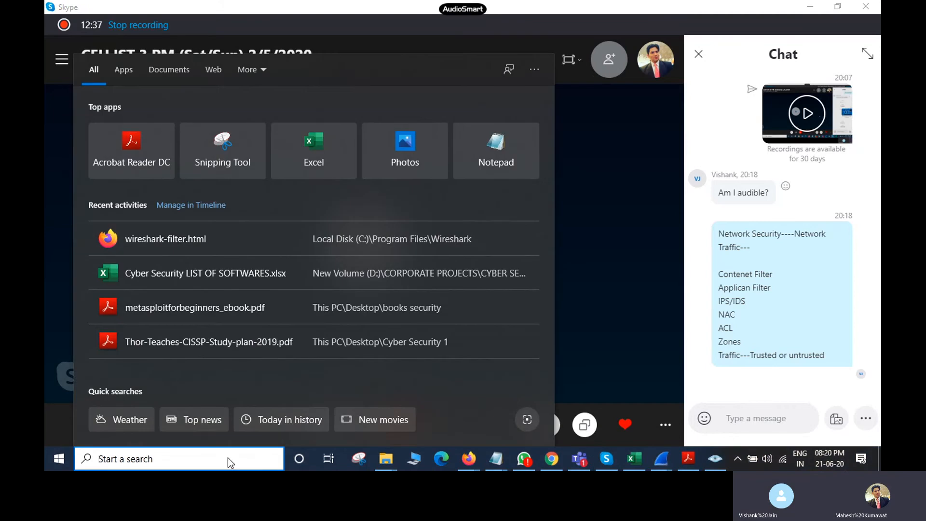
type("op")
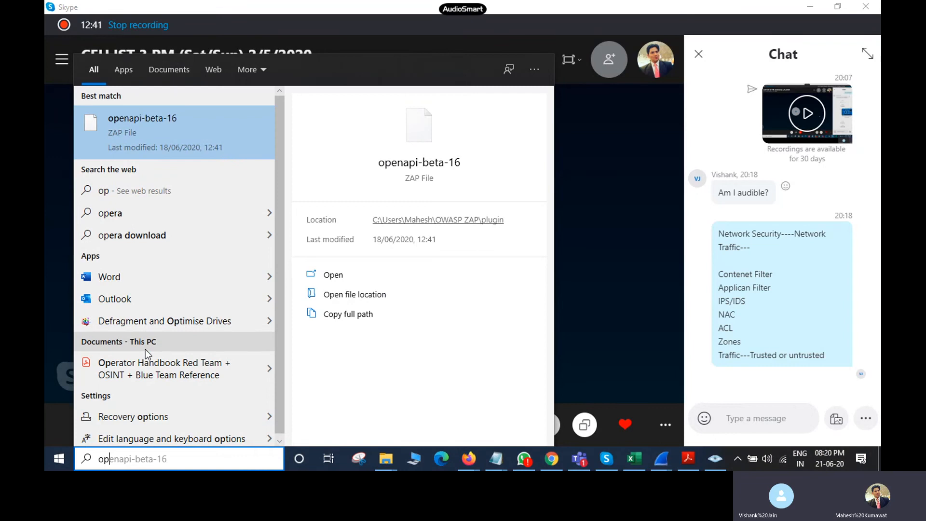
key("BackSpace")
key("BackSpace")
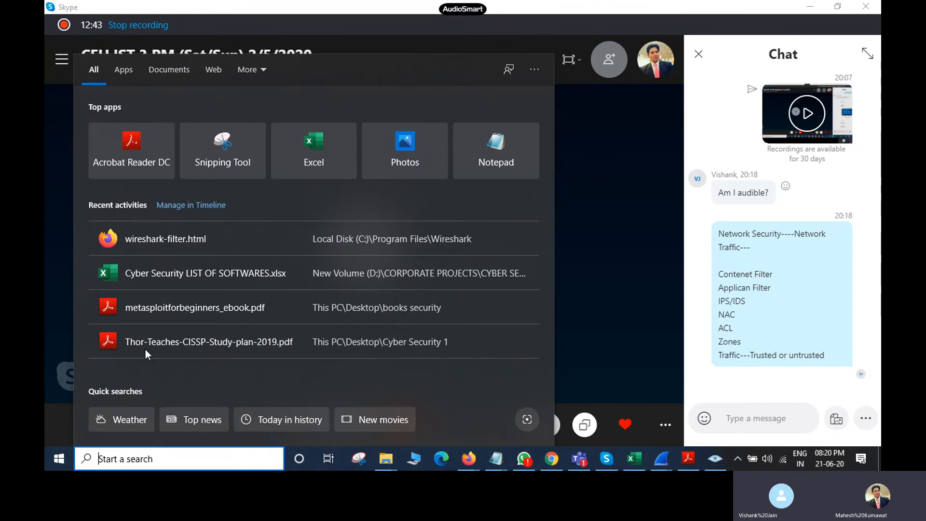
type("va")
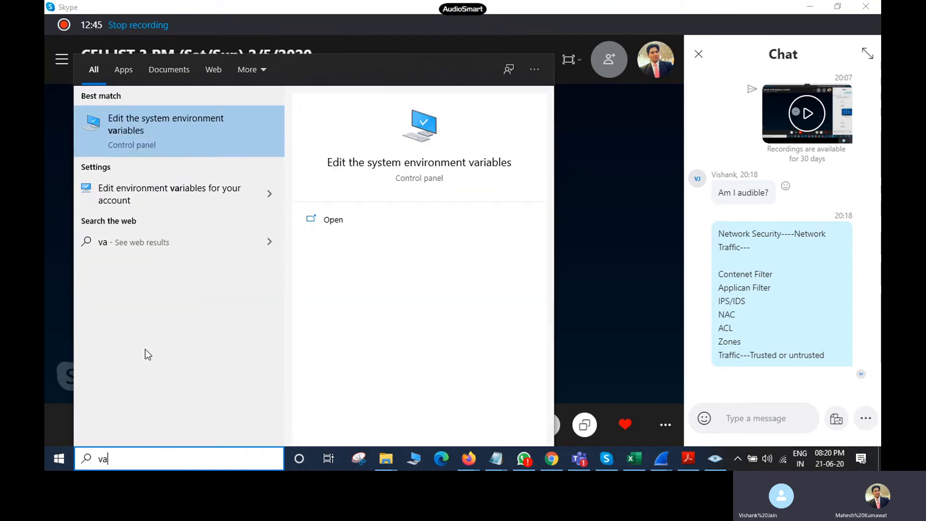
type("s")
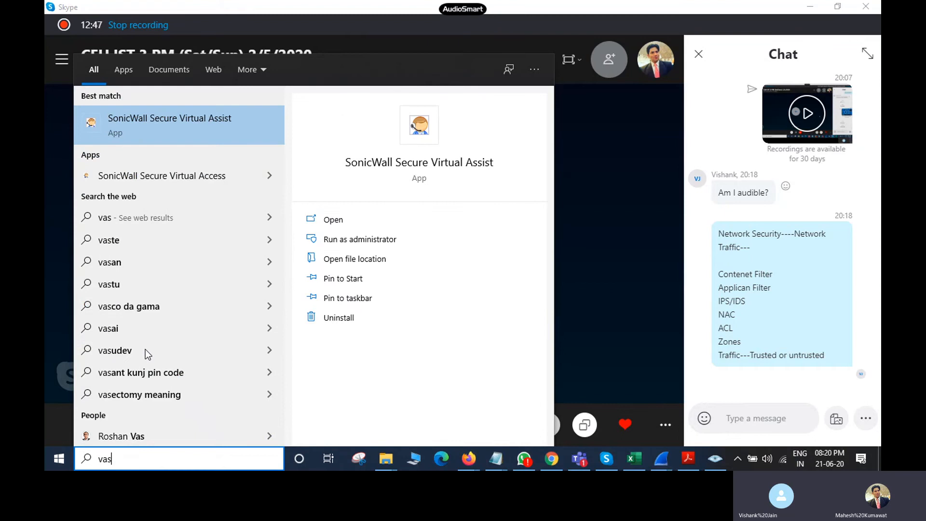
key("BackSpace")
key("BackSpace")
key("BackSpace")
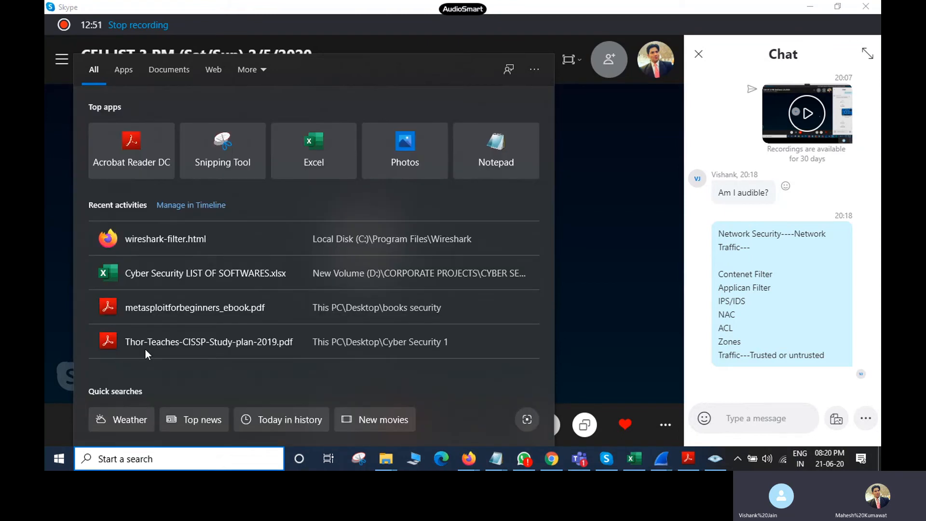
- Search the computer for "bu" and for "ness", clearing each query
type("bu")
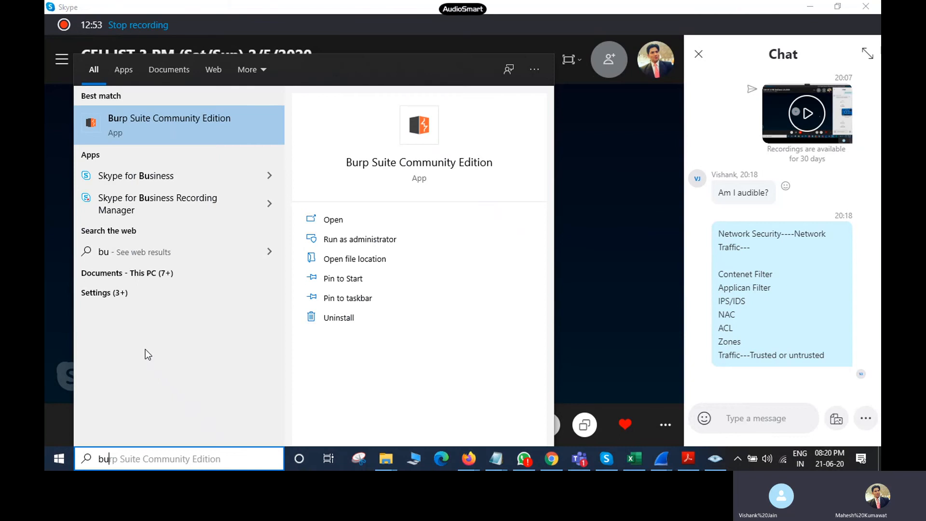
key("BackSpace")
key("BackSpace")
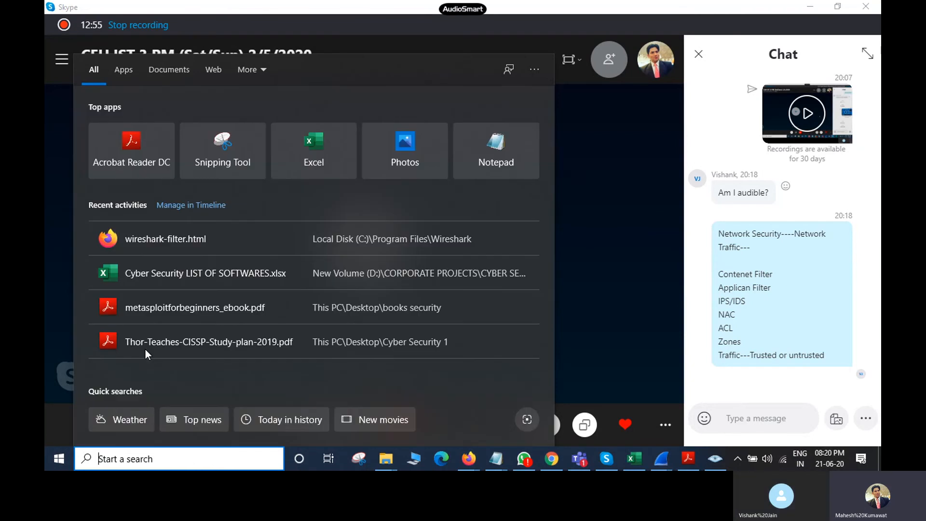
type("ne")
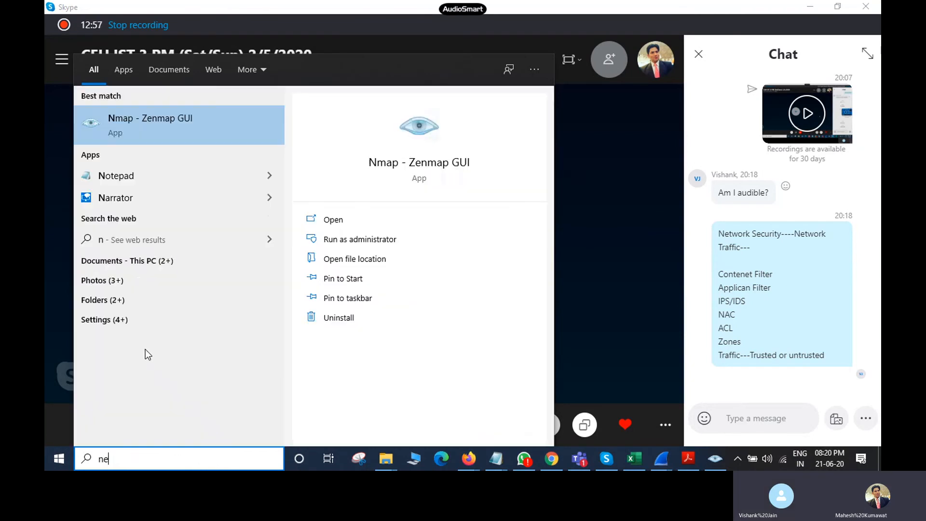
type("ss")
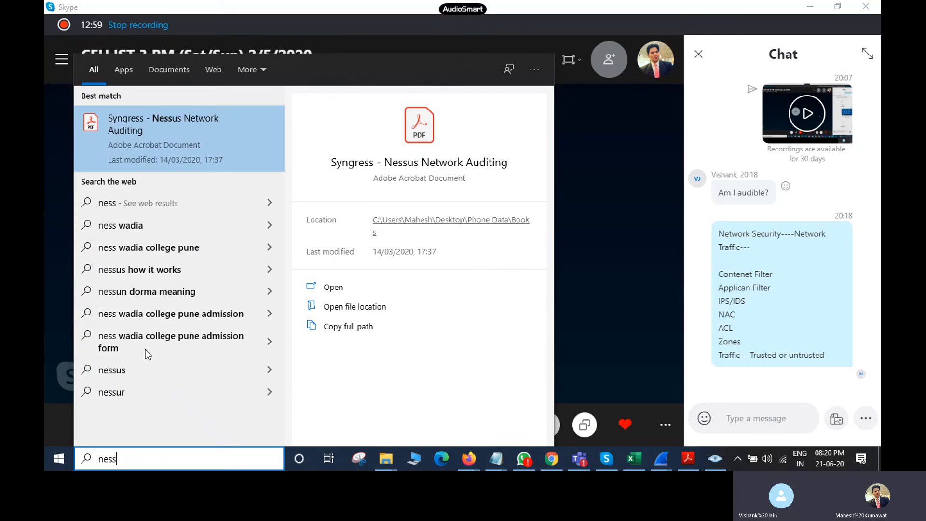
key("BackSpace")
key("BackSpace")
key("BackSpace")
key("BackSpace")
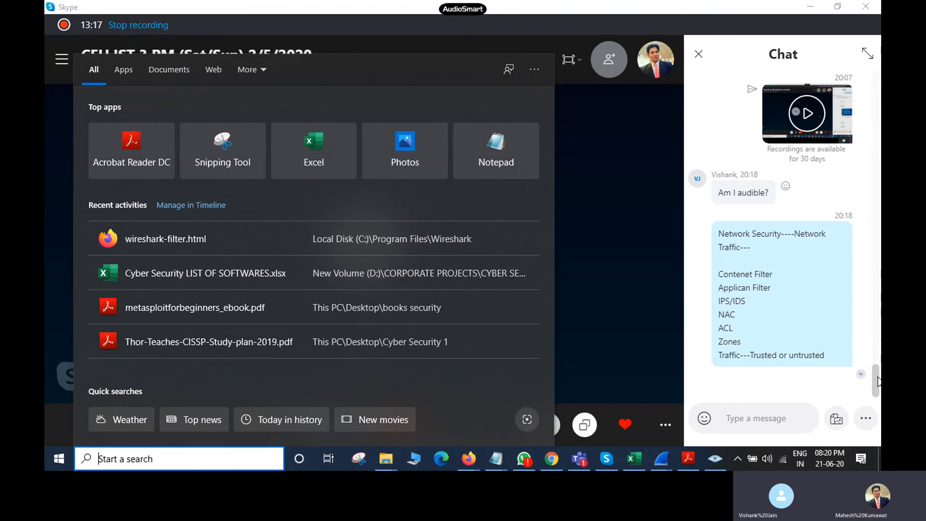
- Examine the earlier Skype chat messages on network monitoring tools and VAPT
left_click_drag(876, 381, 868, 322)
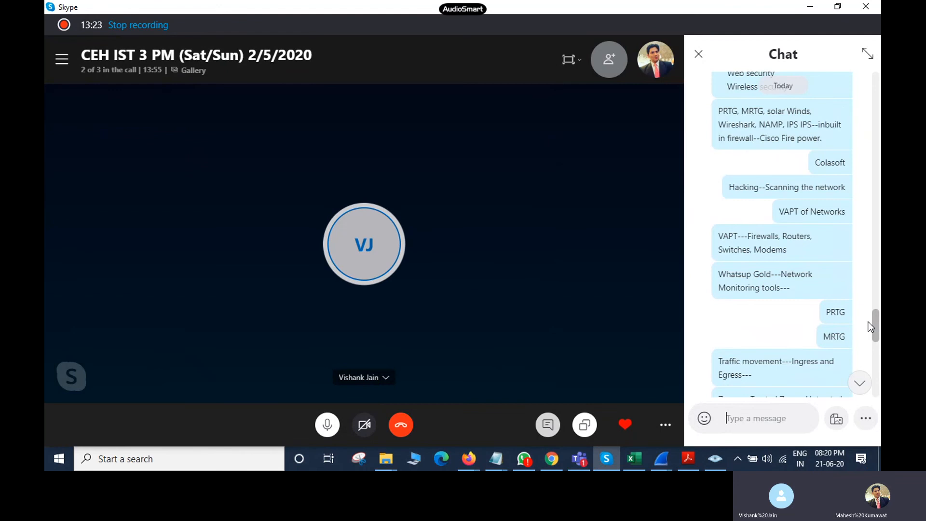